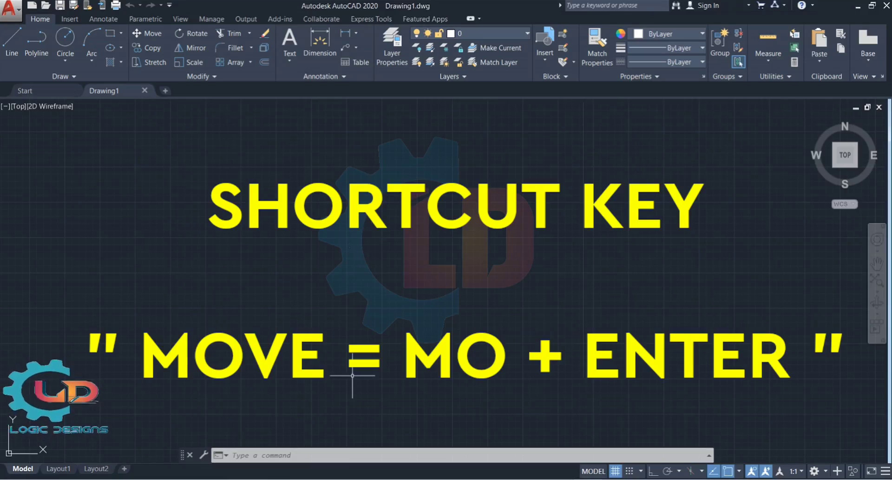
{"action": "left_click", "coordinate": [237, 456]}
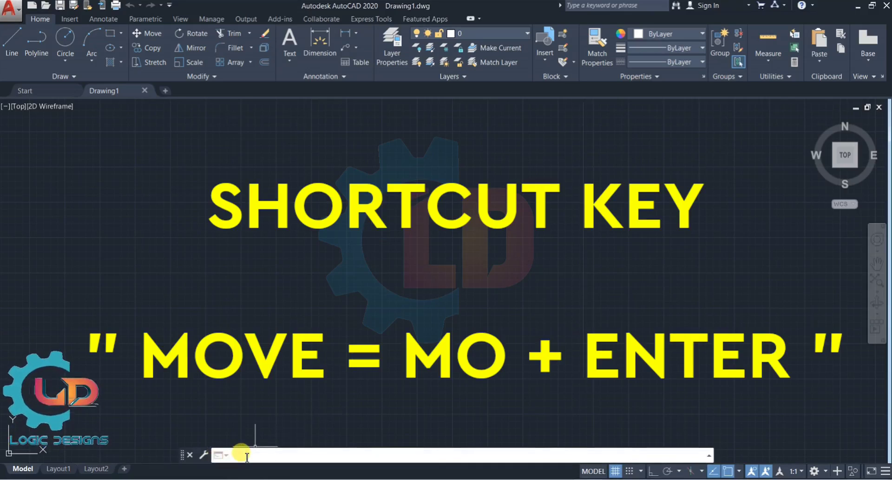
{"action": "type", "text": "mo"}
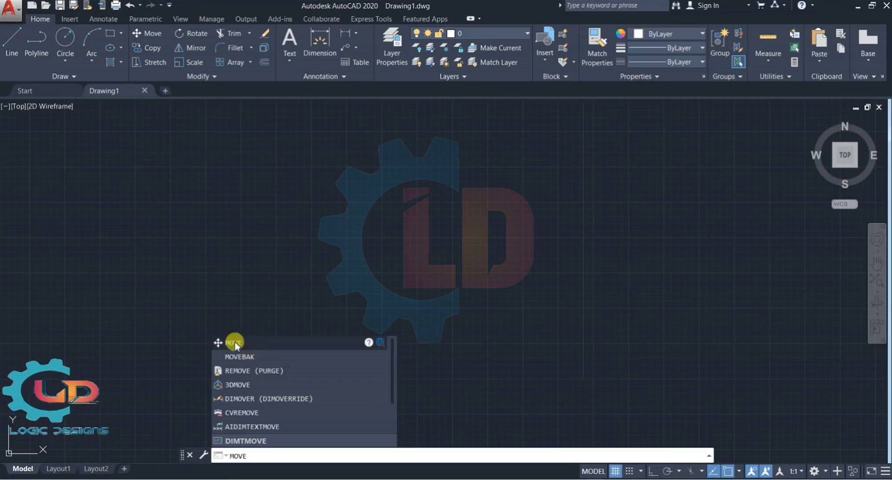
{"action": "key", "text": "Escape"}
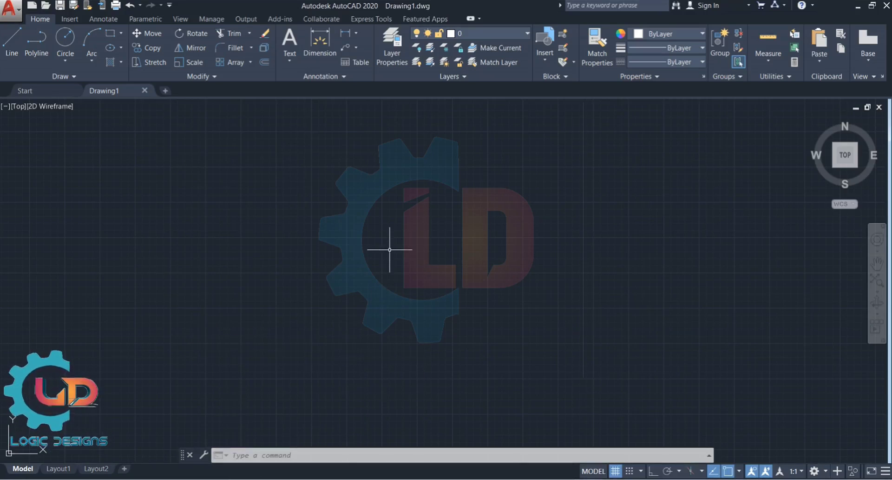
{"action": "type", "text": "MOVE"}
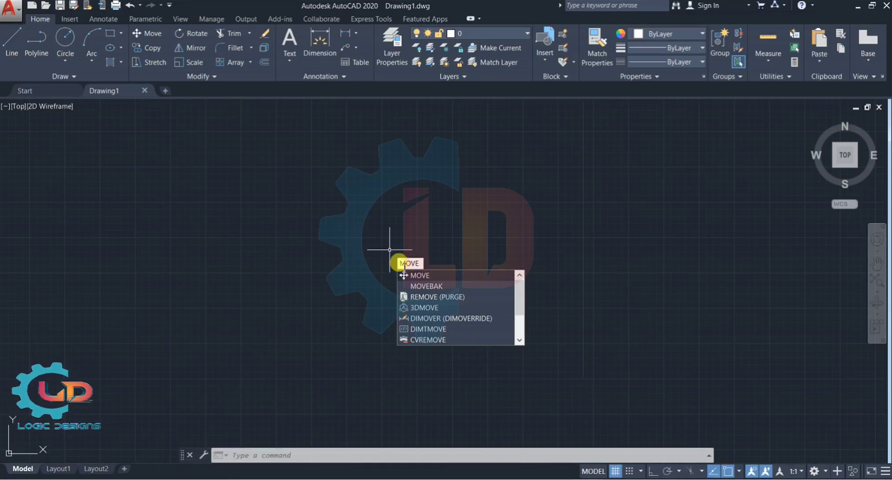
{"action": "key", "text": "Escape"}
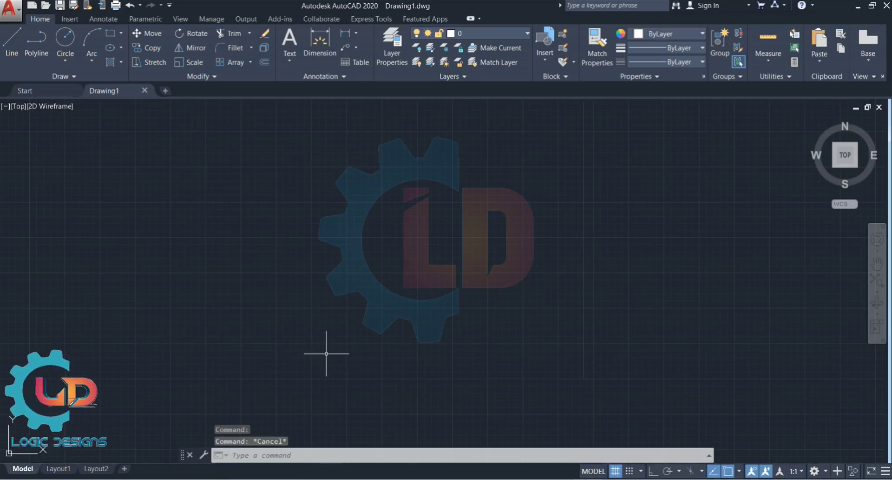
Step: Turn off the background grid in the drawing area
{"action": "middle_click_drag", "start_coordinate": [325, 352], "coordinate": [672, 295]}
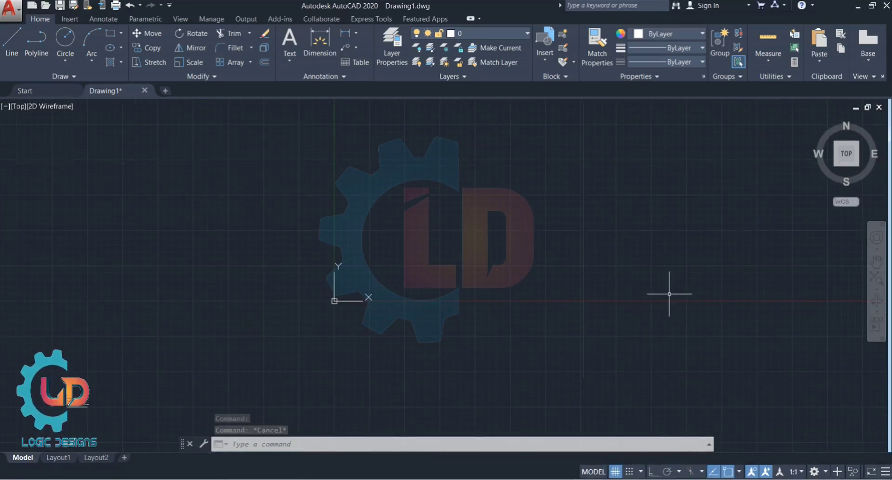
{"action": "left_click", "coordinate": [631, 471]}
{"action": "middle_click_drag", "start_coordinate": [310, 299], "coordinate": [212, 281]}
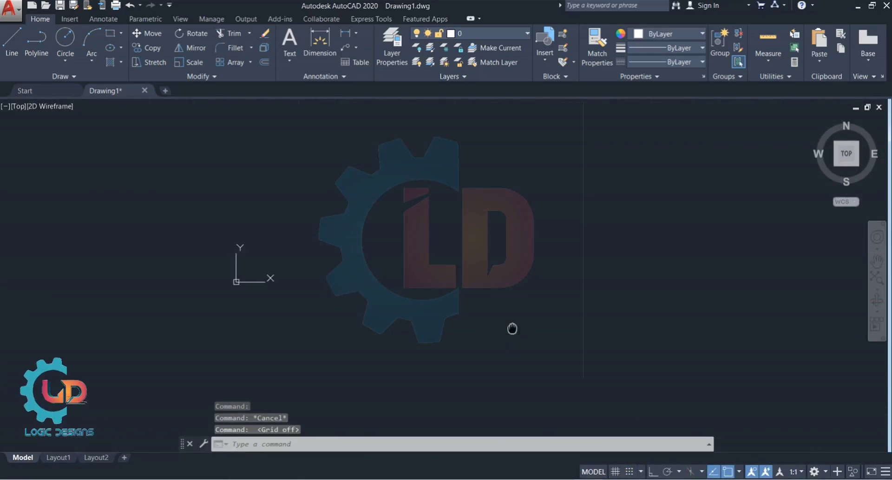
{"action": "middle_click_drag", "start_coordinate": [514, 329], "coordinate": [697, 320]}
Step: Draw a circle centred at the origin (0,0) with a radius of 100
{"action": "left_click", "coordinate": [69, 50]}
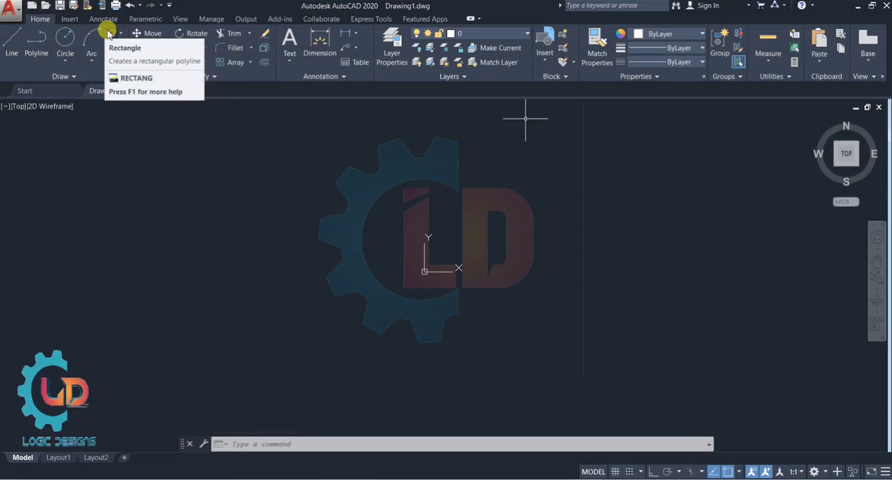
{"action": "left_click", "coordinate": [72, 40]}
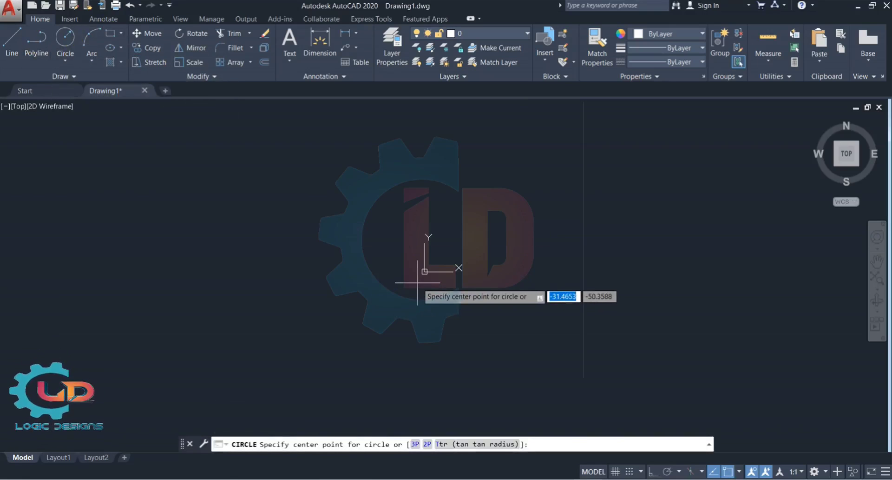
{"action": "type", "text": "0"}
{"action": "key", "text": "Tab"}
{"action": "type", "text": "0"}
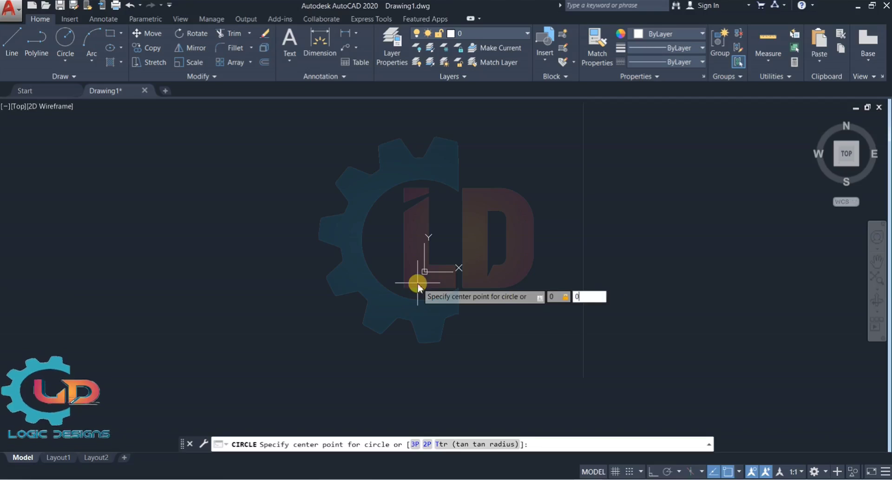
{"action": "key", "text": "Return"}
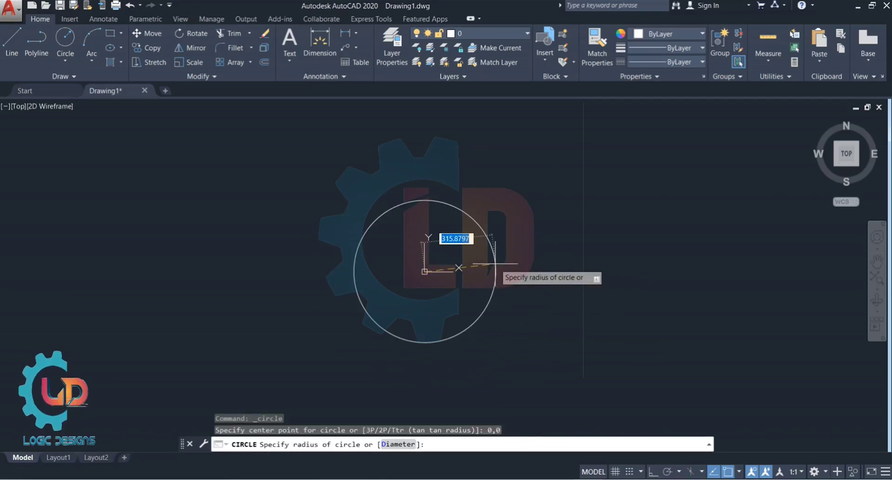
{"action": "type", "text": "100"}
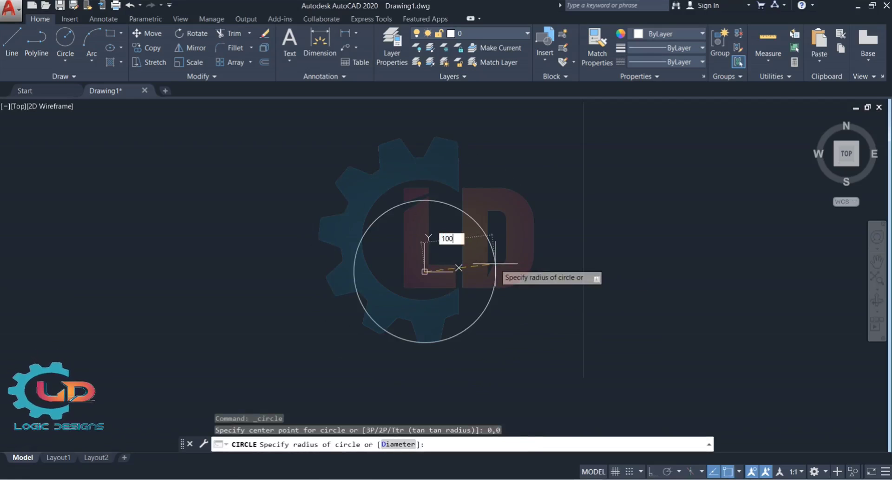
{"action": "key", "text": "Return"}
Step: Move the circle from base point 0,0 horizontally in the positive X direction, clear of the origin, with Ortho on
{"action": "scroll", "coordinate": [465, 284], "scroll_direction": "up", "scroll_amount": 6}
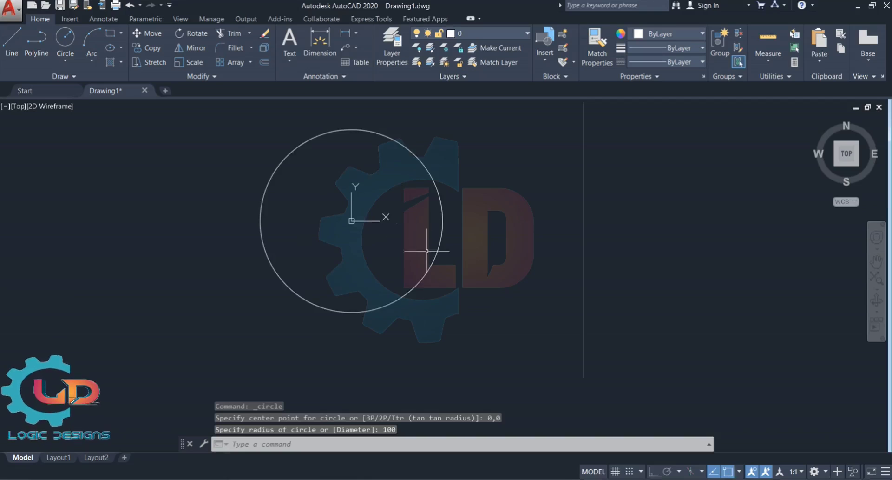
{"action": "scroll", "coordinate": [427, 251], "scroll_direction": "up", "scroll_amount": 2}
{"action": "mouse_move", "coordinate": [426, 250]}
{"action": "middle_mouse_down"}
{"action": "mouse_move", "coordinate": [634, 338]}
{"action": "mouse_move", "coordinate": [565, 299]}
{"action": "middle_mouse_up"}
{"action": "scroll", "coordinate": [559, 298], "scroll_direction": "down", "scroll_amount": 3}
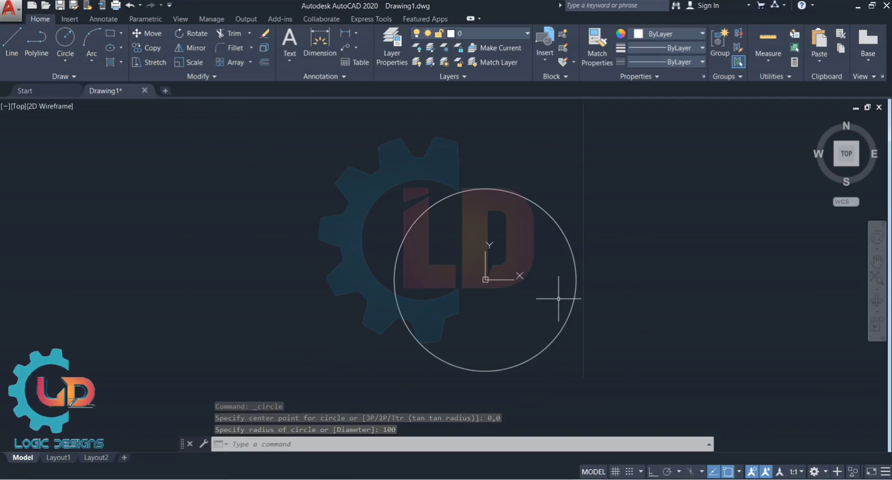
{"action": "scroll", "coordinate": [559, 299], "scroll_direction": "down", "scroll_amount": 2}
{"action": "middle_click_drag", "start_coordinate": [644, 305], "coordinate": [548, 296]}
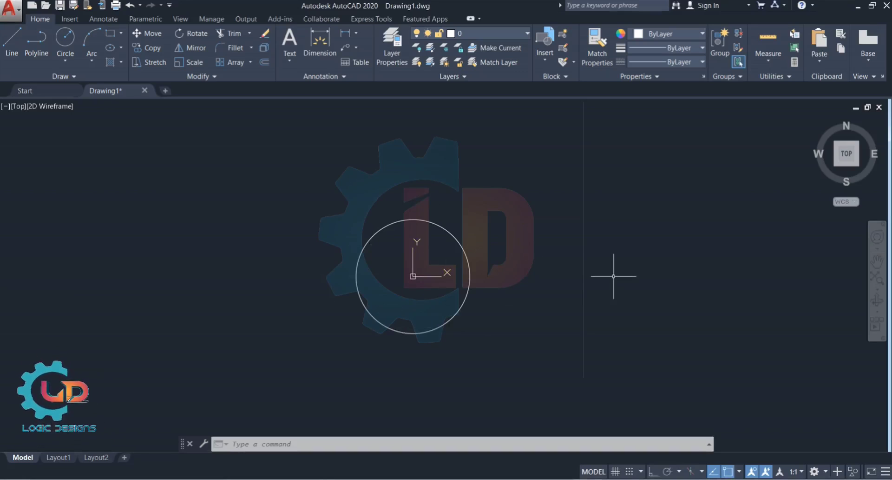
{"action": "type", "text": "move"}
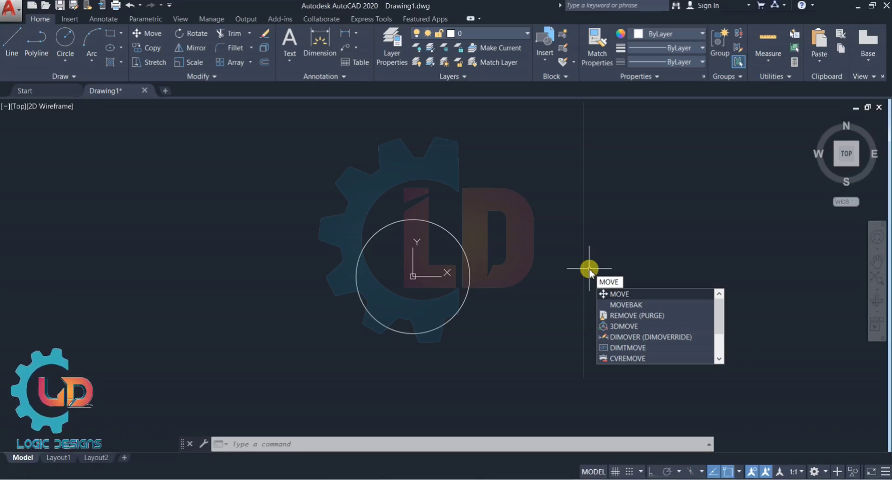
{"action": "key", "text": "Return"}
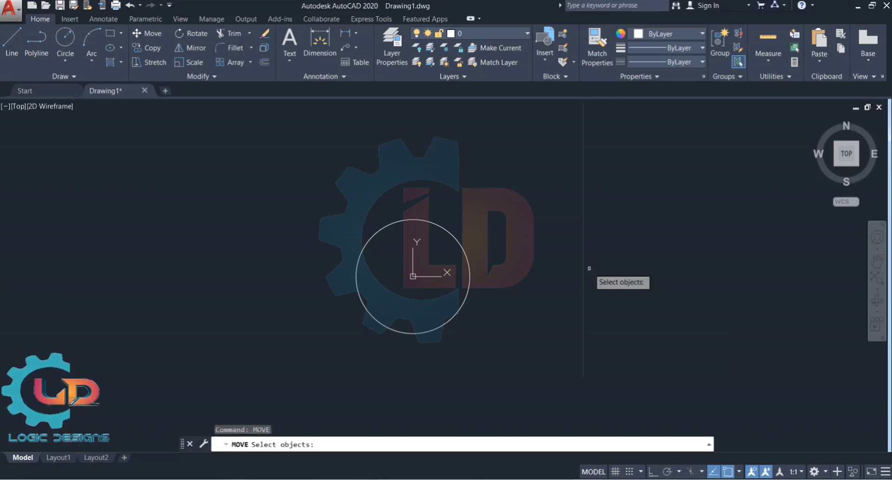
{"action": "left_click", "coordinate": [453, 235]}
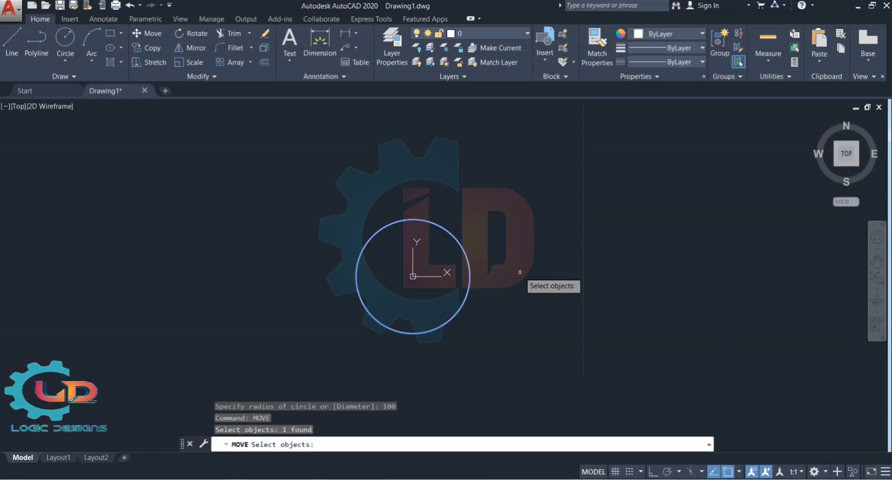
{"action": "key", "text": "Return"}
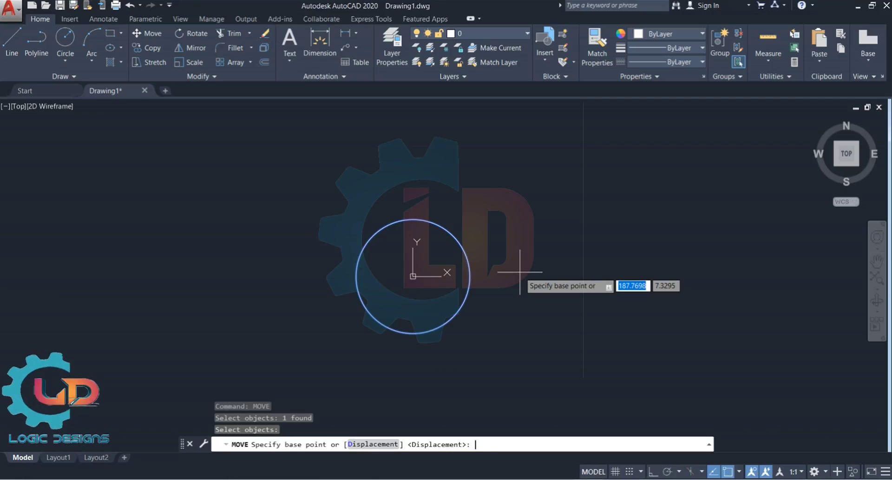
{"action": "type", "text": "0"}
{"action": "key", "text": "Tab"}
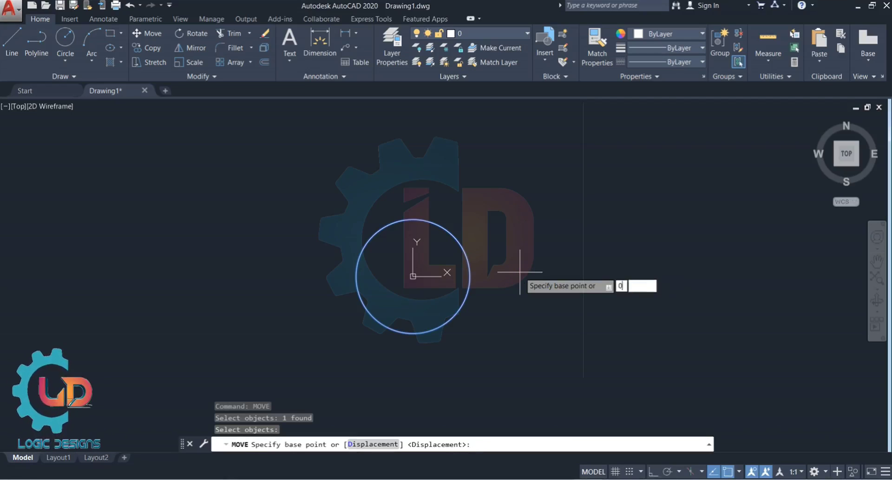
{"action": "type", "text": "0"}
{"action": "key", "text": "Return"}
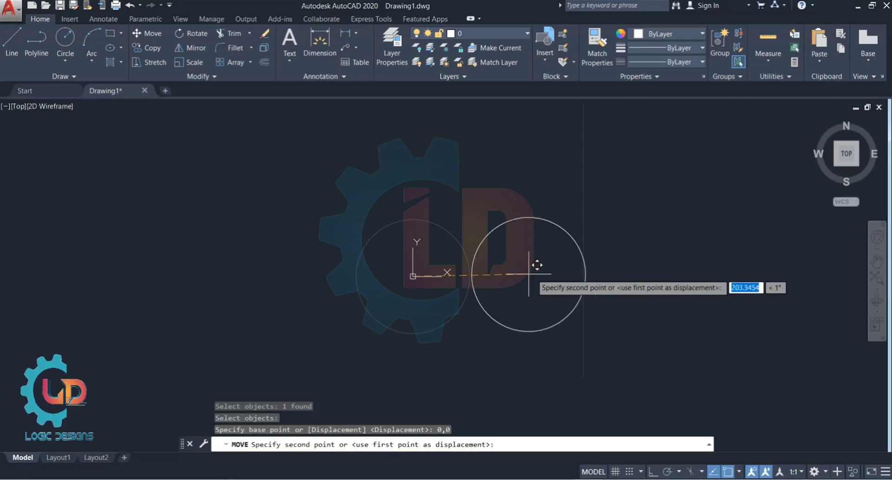
{"action": "key", "text": "F8"}
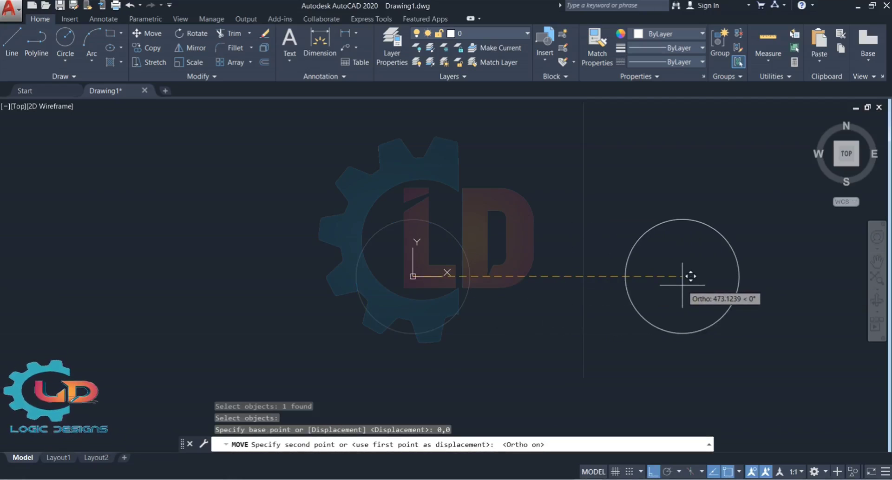
{"action": "left_click", "coordinate": [626, 289]}
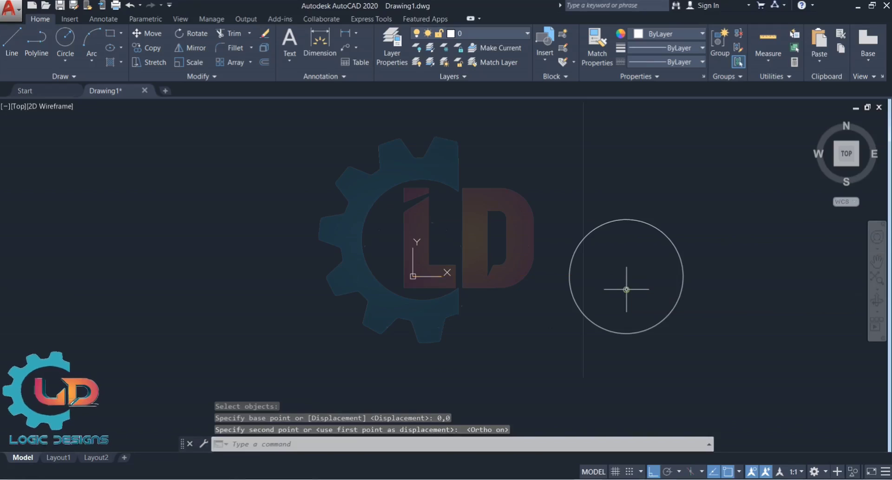
{"action": "key", "text": "Escape"}
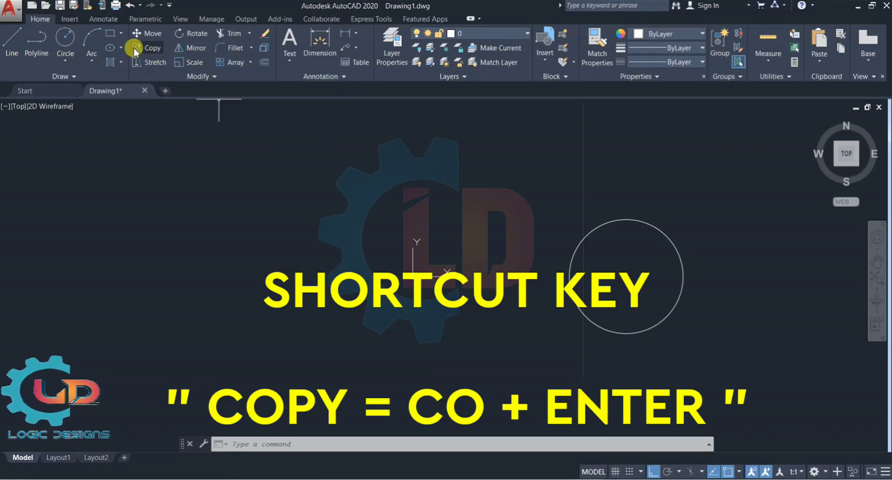
{"action": "left_click", "coordinate": [244, 444]}
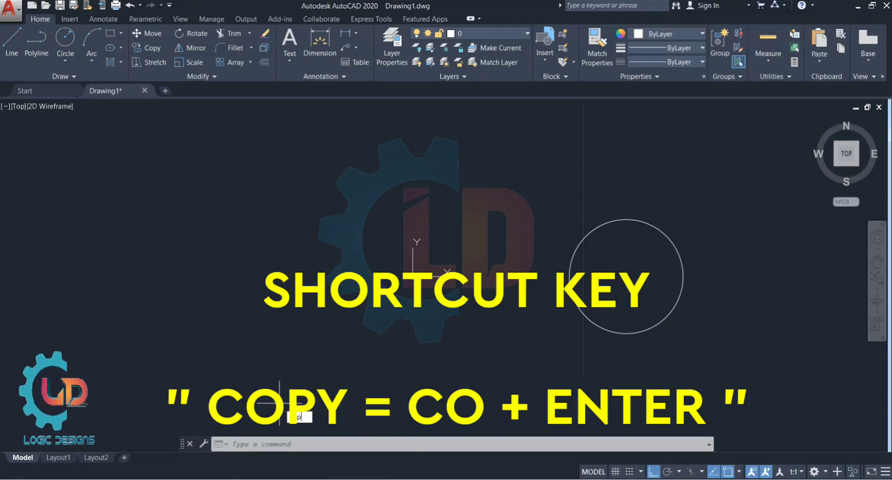
{"action": "type", "text": "copy"}
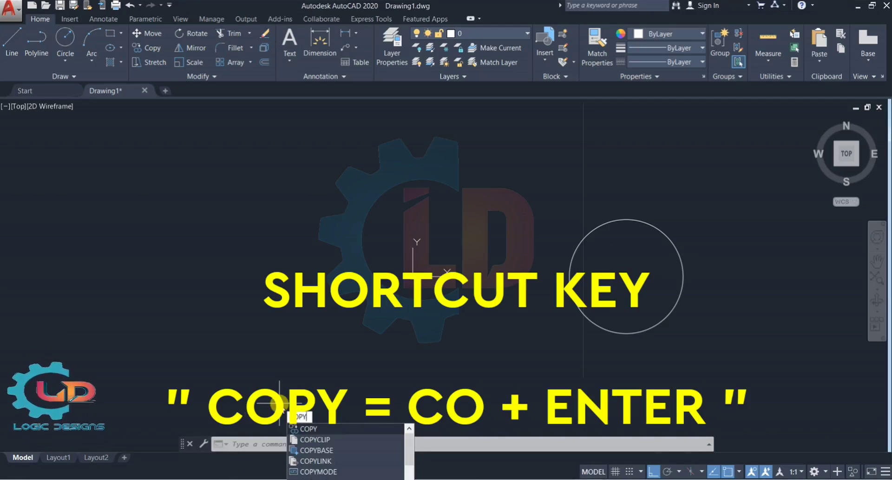
{"action": "key", "text": "BackSpace"}
{"action": "key", "text": "BackSpace"}
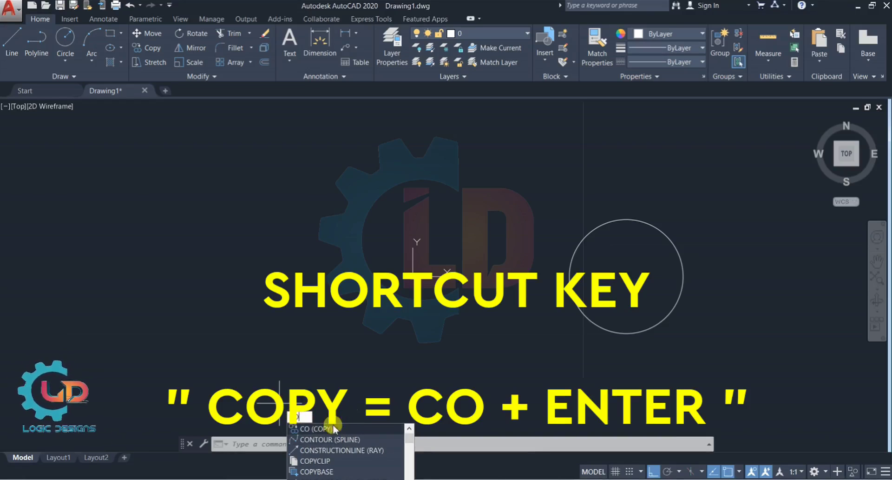
{"action": "key", "text": "Return"}
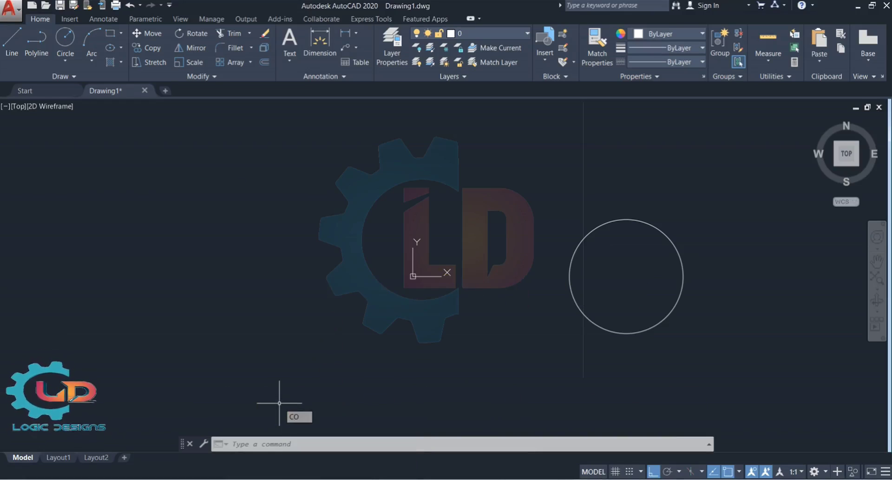
{"action": "key", "text": "Escape"}
{"action": "key", "text": "Escape"}
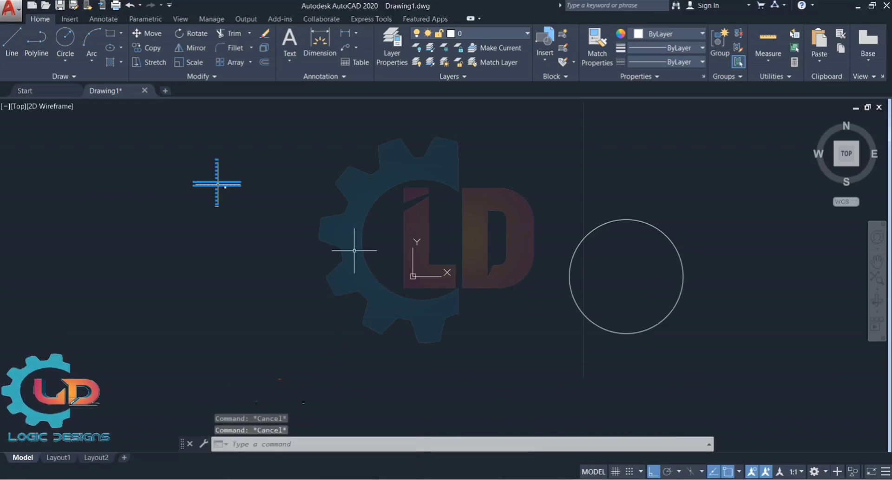
Step: Copy the circle from its centre to two points along the negative X direction with Ortho on, forming a horizontal row
{"action": "type", "text": "COPY Select objects:"}
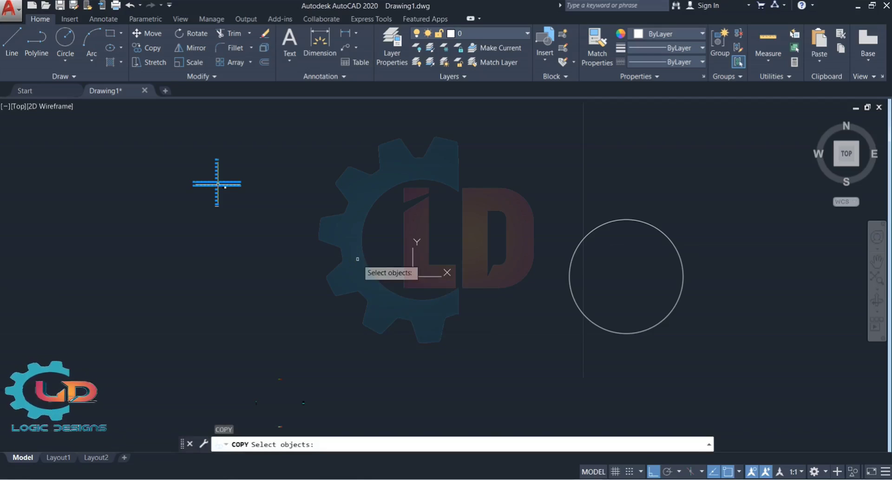
{"action": "left_click", "coordinate": [607, 224]}
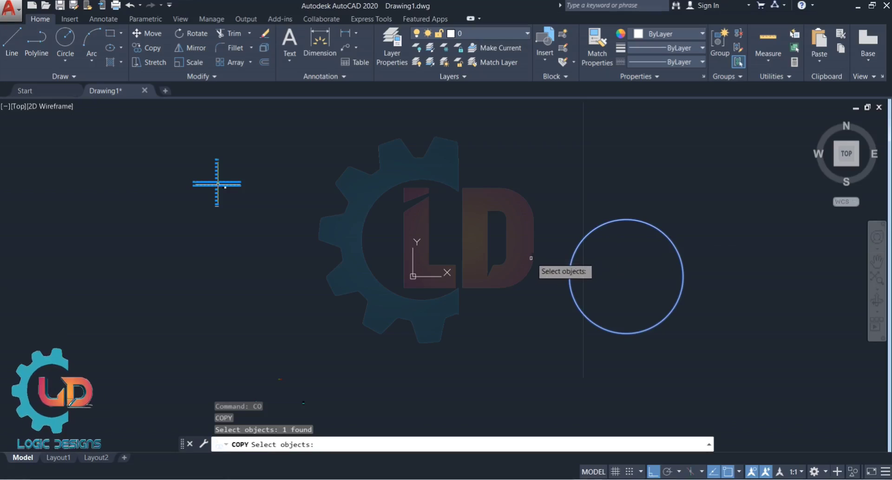
{"action": "key", "text": "Return"}
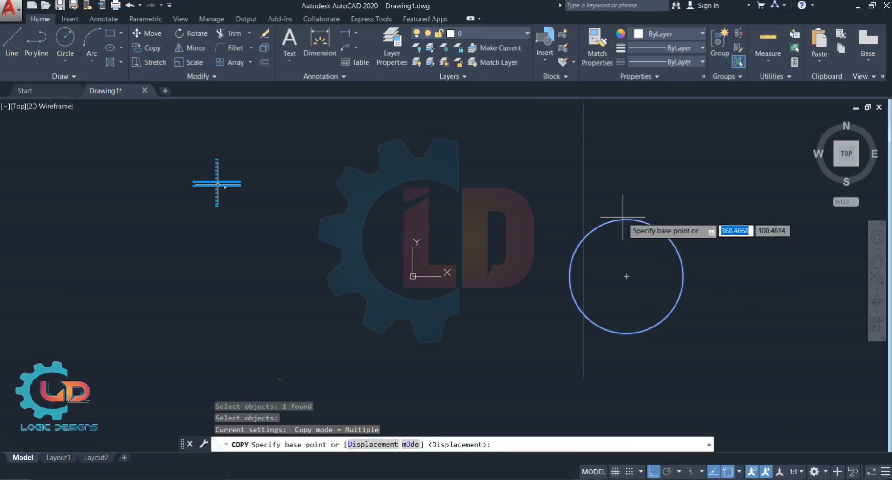
{"action": "left_click", "coordinate": [626, 276]}
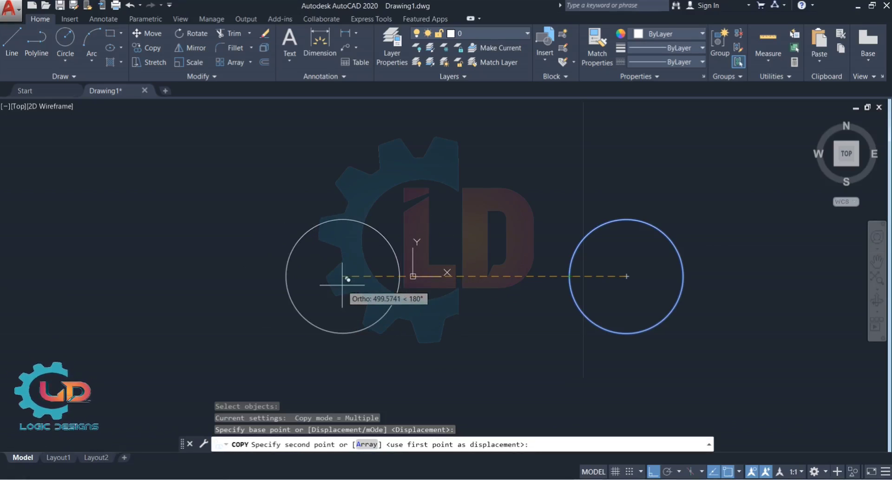
{"action": "key", "text": "F8"}
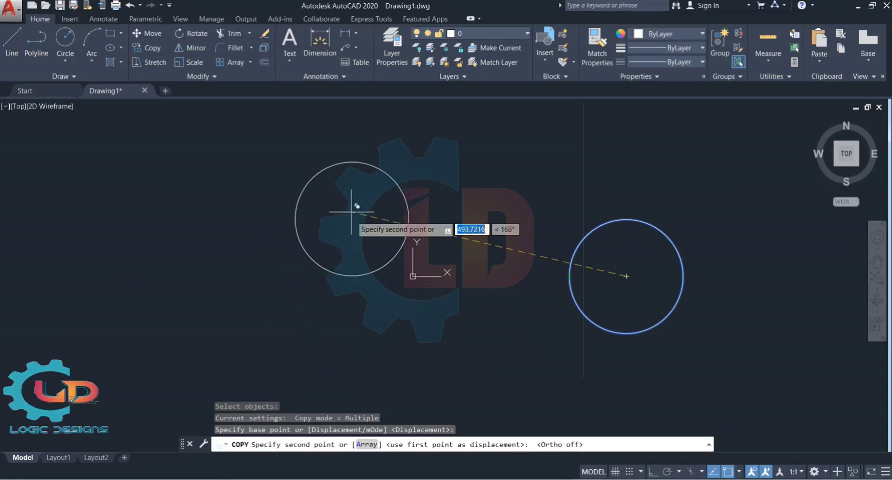
{"action": "key", "text": "F8"}
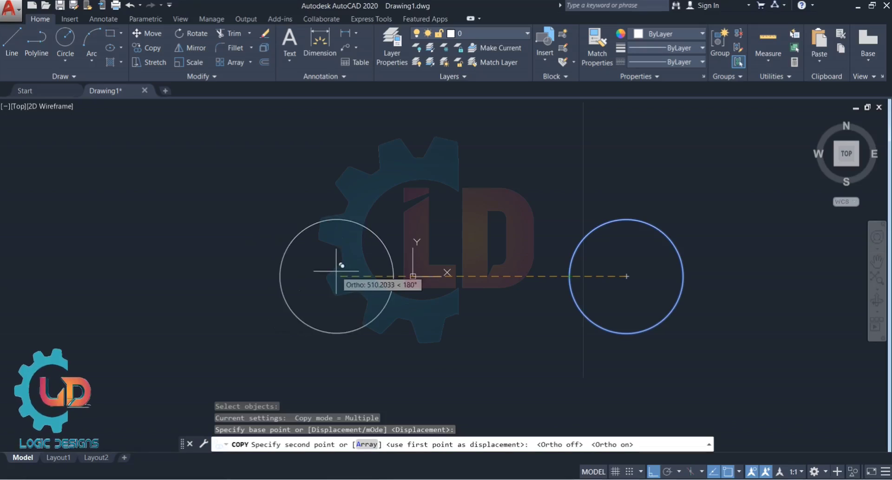
{"action": "left_click", "coordinate": [348, 270]}
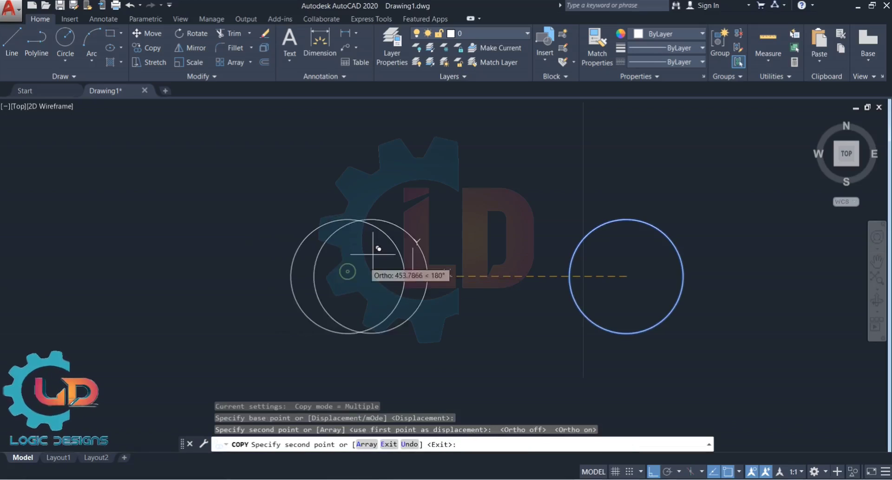
{"action": "left_click", "coordinate": [480, 270]}
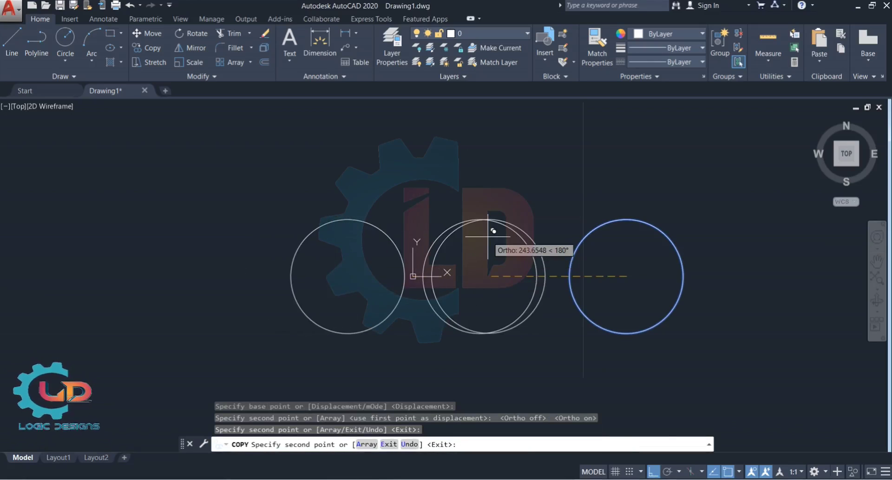
Step: Place three more copies of the circle in a row above the existing ones with Ortho off, and finish the Copy command
{"action": "key", "text": "F8"}
{"action": "left_click", "coordinate": [470, 155]}
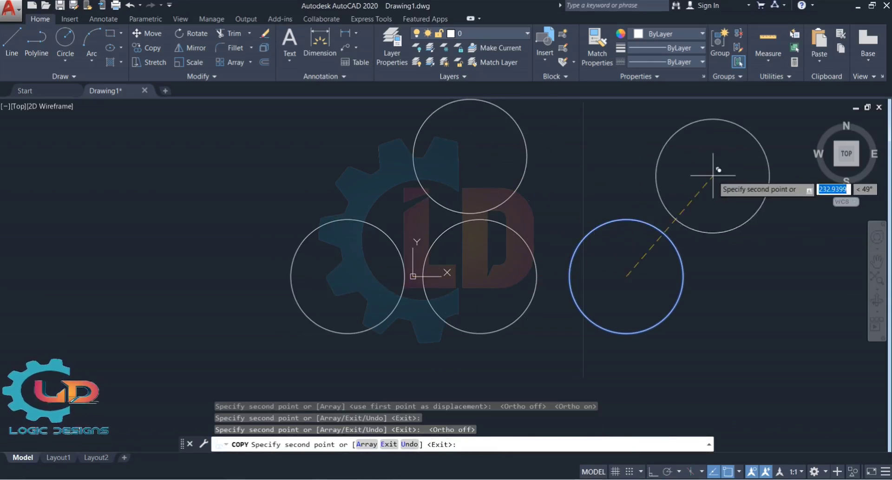
{"action": "left_click", "coordinate": [606, 159]}
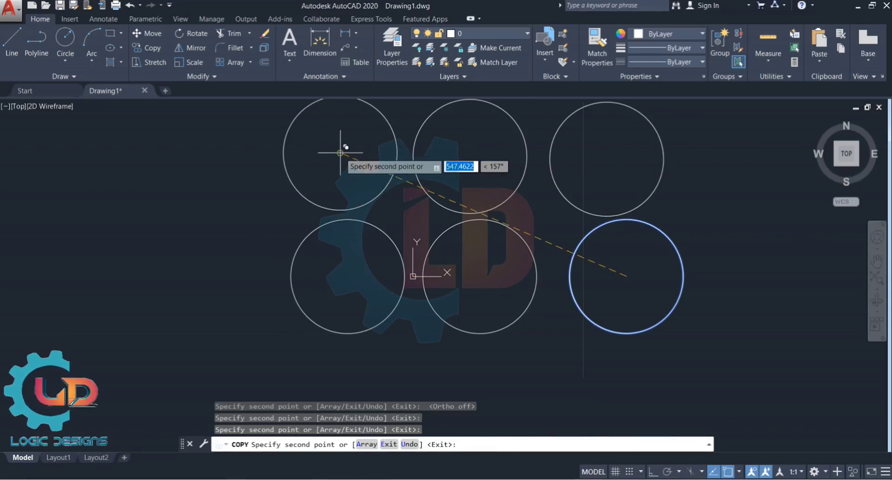
{"action": "key", "text": "Escape"}
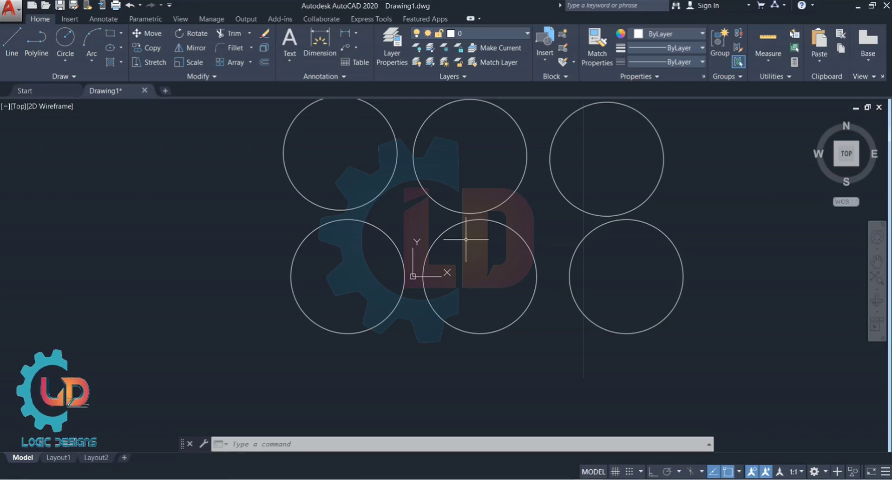
Step: Erase all the circles from the drawing
{"action": "key", "text": "ctrl+a"}
{"action": "key", "text": "Delete"}
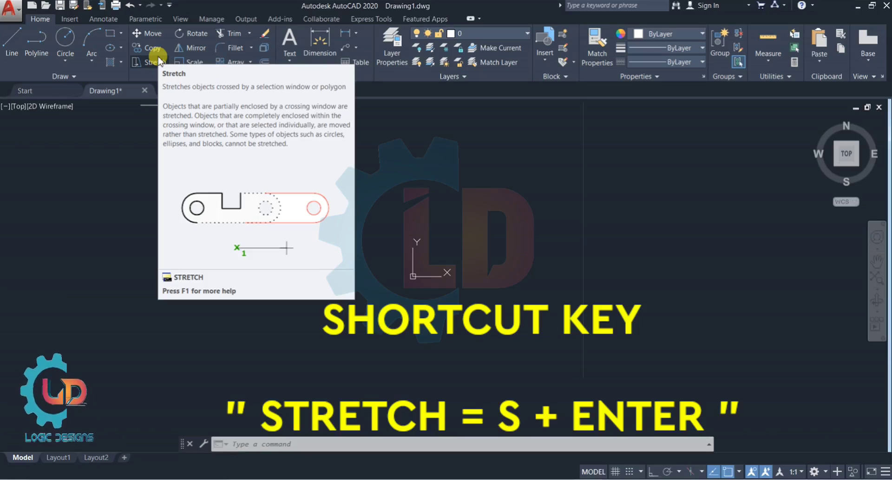
{"action": "left_click", "coordinate": [110, 38]}
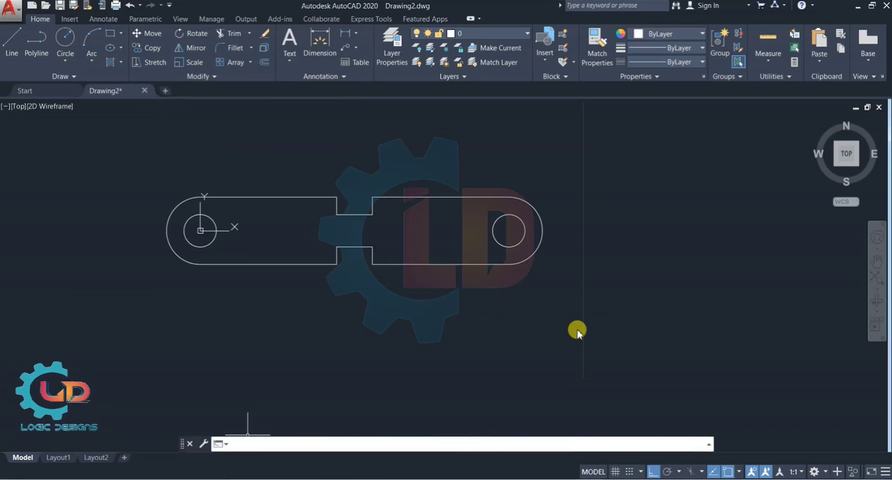
Step: Stretch the link's right end a short distance in the positive X direction, using the right hole's centre as base point
{"action": "type", "text": "s"}
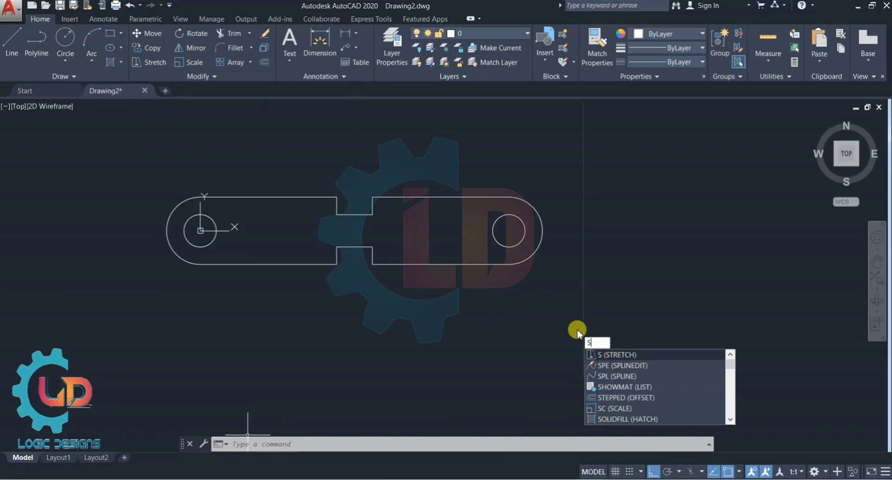
{"action": "key", "text": "Return"}
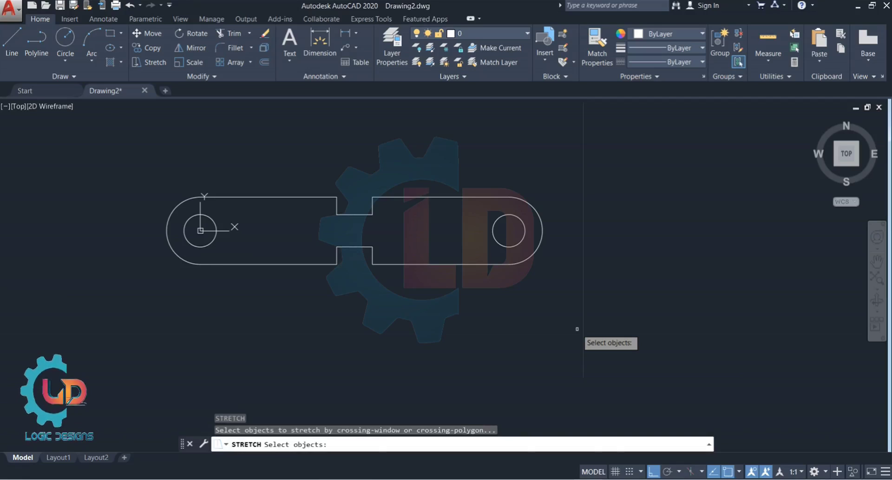
{"action": "mouse_move", "coordinate": [576, 321]}
{"action": "left_mouse_down"}
{"action": "mouse_move", "coordinate": [458, 292]}
{"action": "mouse_move", "coordinate": [462, 251]}
{"action": "mouse_move", "coordinate": [543, 220]}
{"action": "mouse_move", "coordinate": [559, 201]}
{"action": "left_mouse_up"}
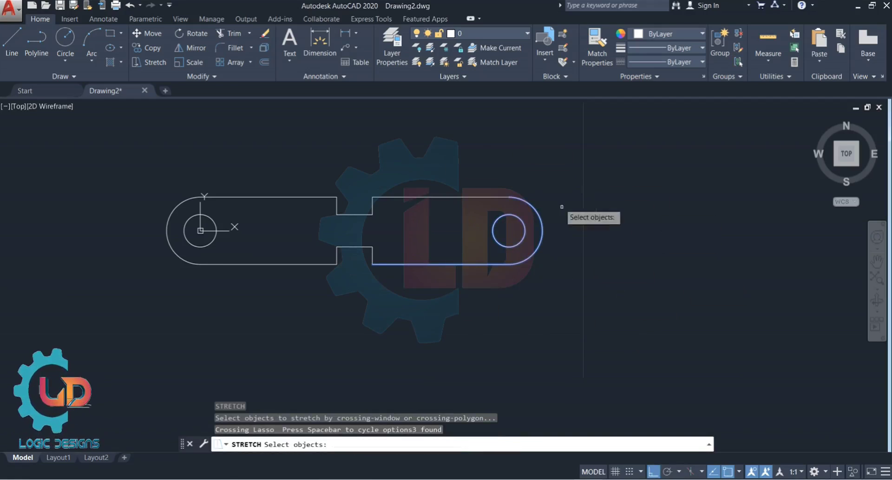
{"action": "key", "text": "Return"}
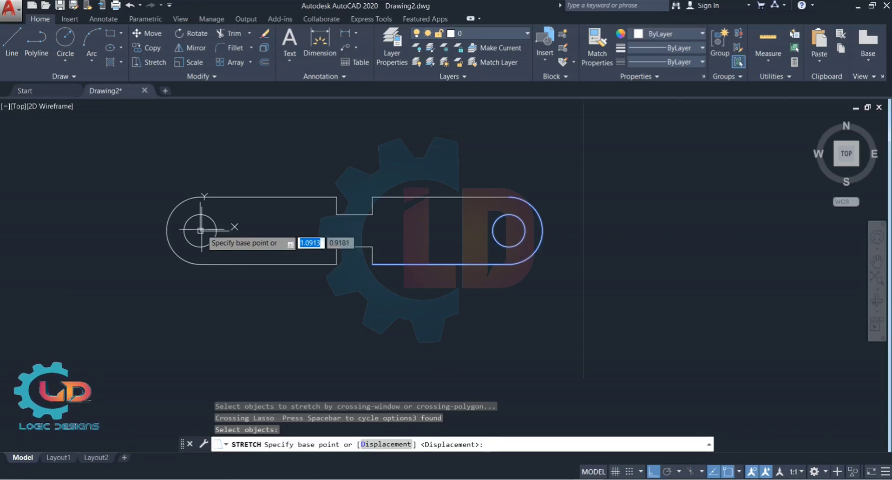
{"action": "left_click", "coordinate": [509, 230]}
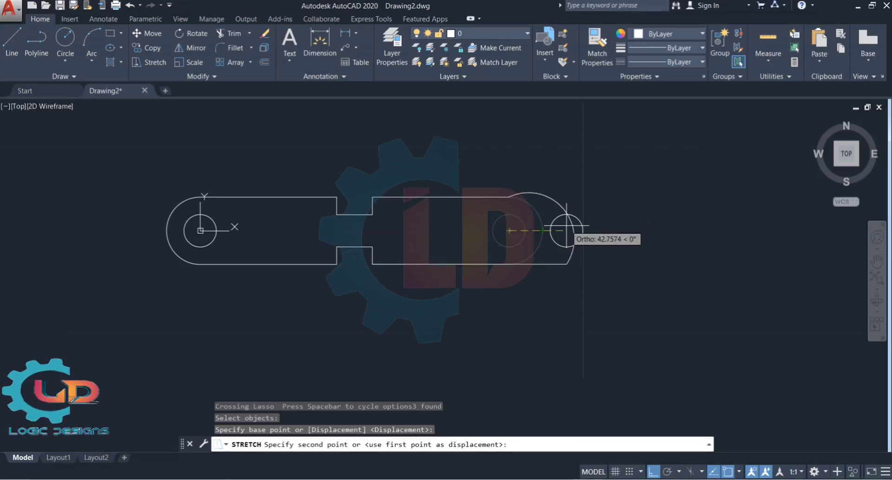
{"action": "left_click", "coordinate": [516, 230]}
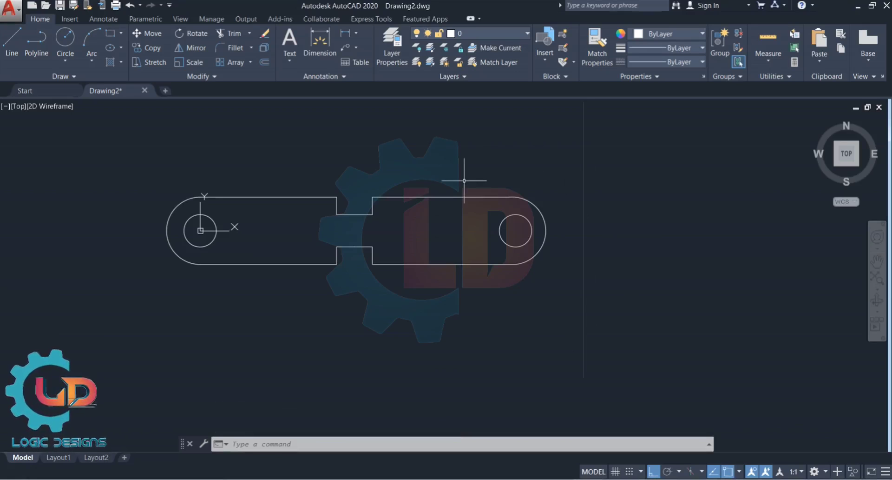
Step: Stretch the link's right end again by a short distance, using a base point near the left corner of the lower notch
{"action": "type", "text": "s"}
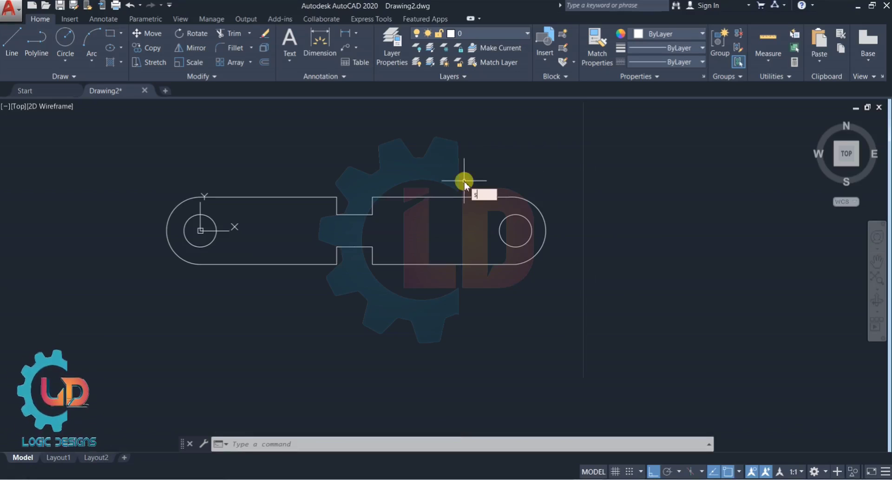
{"action": "key", "text": "Return"}
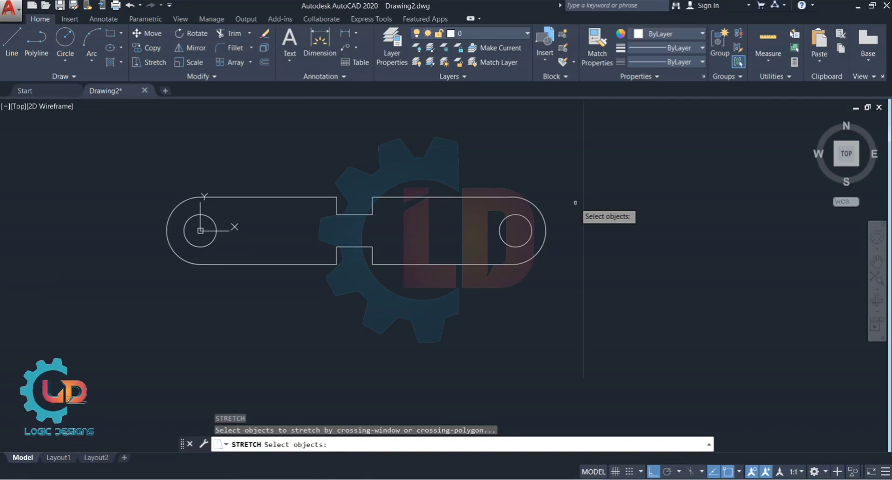
{"action": "mouse_move", "coordinate": [635, 247]}
{"action": "left_mouse_down"}
{"action": "mouse_move", "coordinate": [583, 296]}
{"action": "mouse_move", "coordinate": [453, 284]}
{"action": "mouse_move", "coordinate": [410, 234]}
{"action": "mouse_move", "coordinate": [465, 204]}
{"action": "left_mouse_up"}
{"action": "key", "text": "Return"}
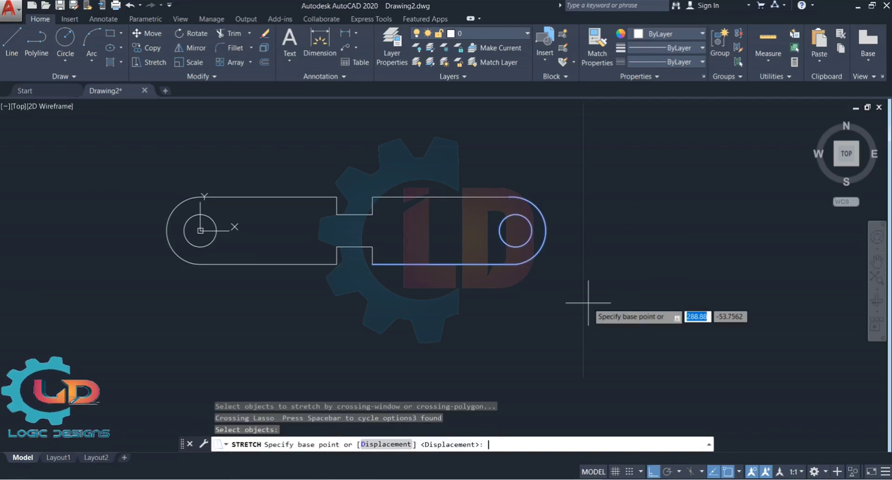
{"action": "left_click", "coordinate": [340, 244]}
{"action": "left_click", "coordinate": [327, 248]}
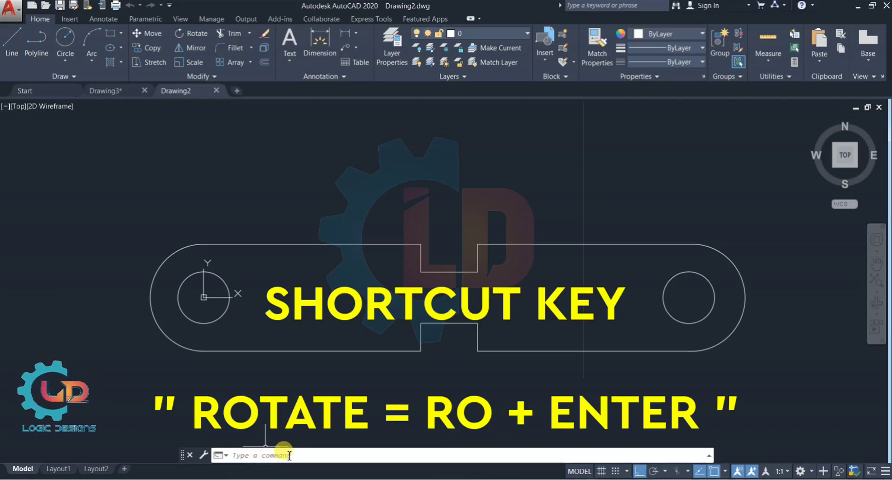
{"action": "left_click", "coordinate": [243, 454]}
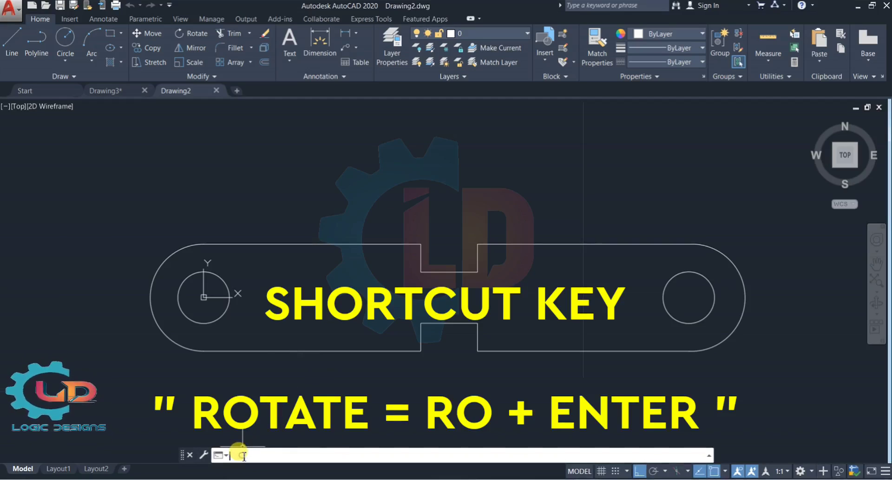
{"action": "type", "text": "ro"}
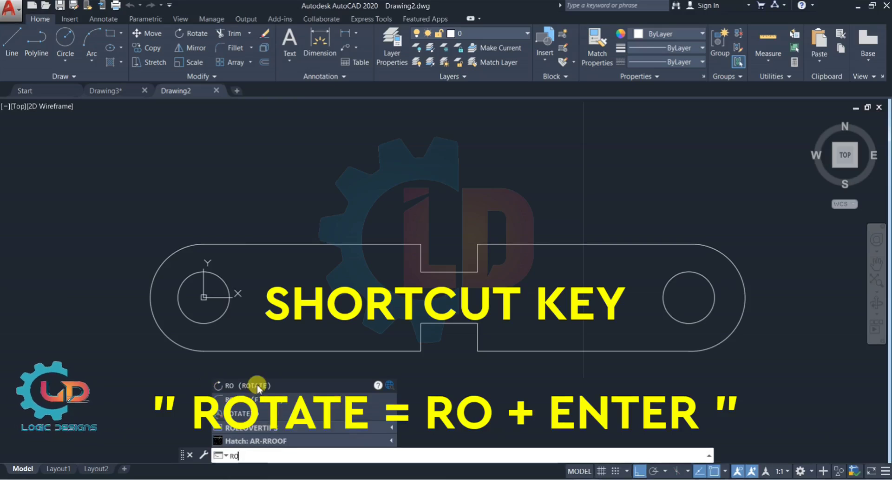
{"action": "key", "text": "Escape"}
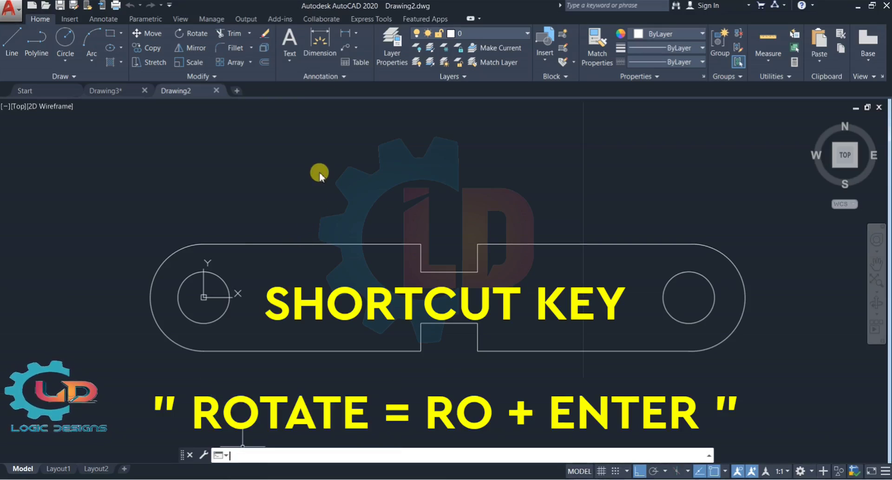
{"action": "key", "text": "Escape"}
Step: Rotate the entire link by 45 degrees about the midpoint of the lower notch's horizontal edge, with Ortho off
{"action": "type", "text": "RO"}
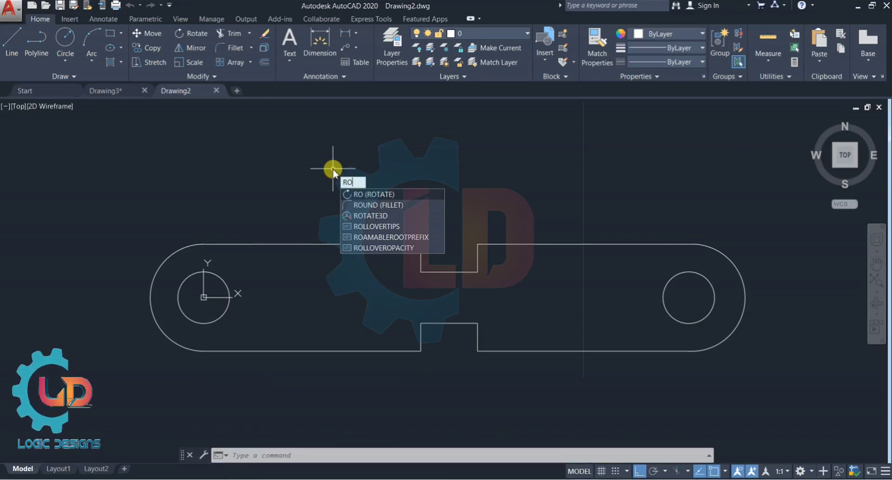
{"action": "key", "text": "Return"}
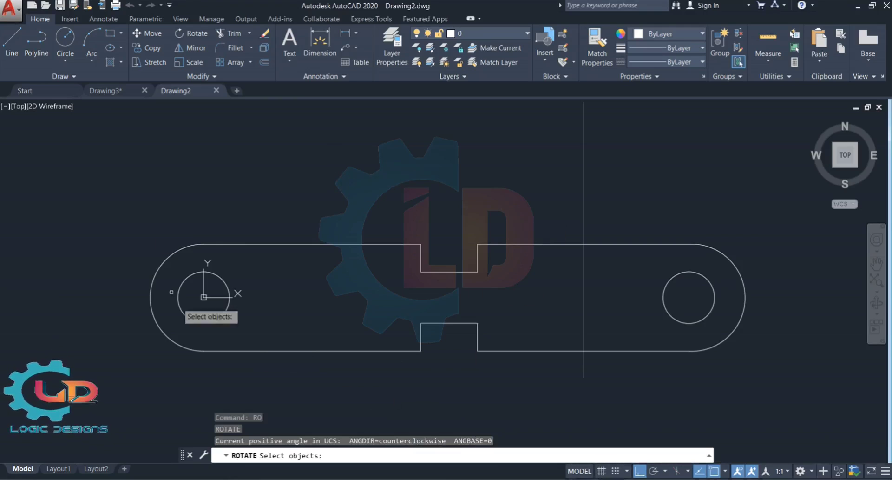
{"action": "mouse_move", "coordinate": [91, 186]}
{"action": "left_mouse_down"}
{"action": "mouse_move", "coordinate": [93, 273]}
{"action": "mouse_move", "coordinate": [323, 400]}
{"action": "mouse_move", "coordinate": [693, 404]}
{"action": "mouse_move", "coordinate": [815, 246]}
{"action": "mouse_move", "coordinate": [638, 185]}
{"action": "left_mouse_up"}
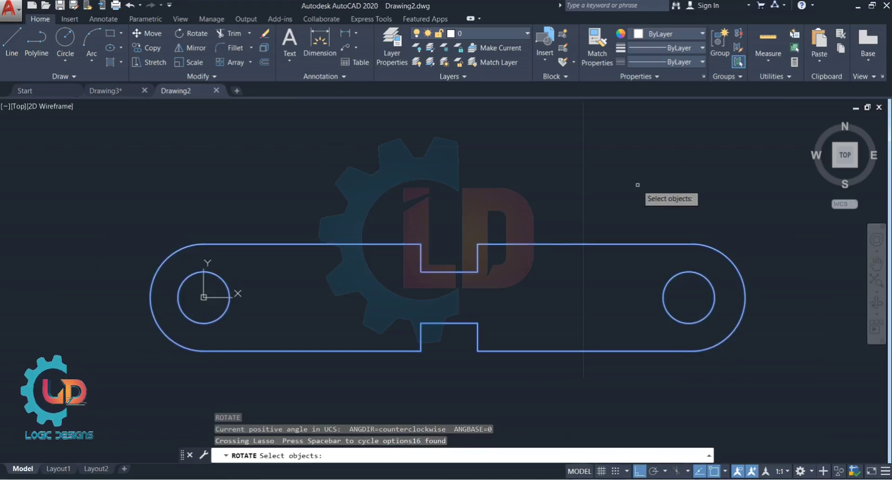
{"action": "key", "text": "Return"}
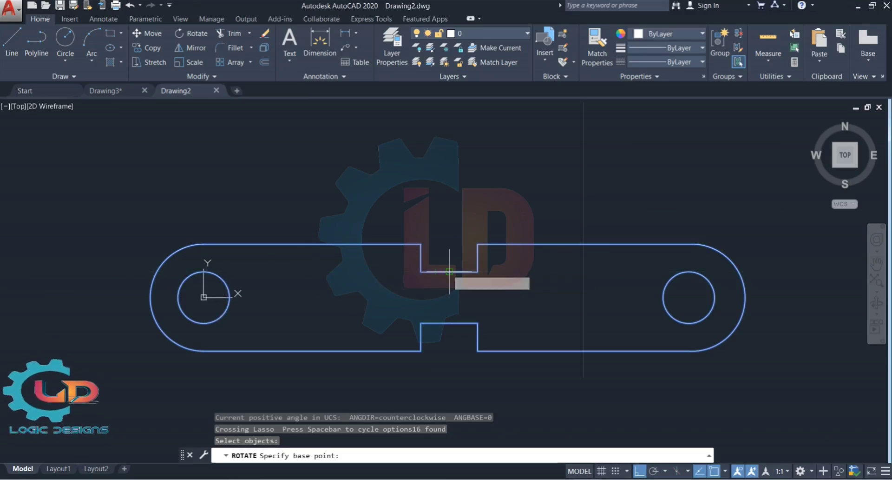
{"action": "left_click", "coordinate": [449, 322]}
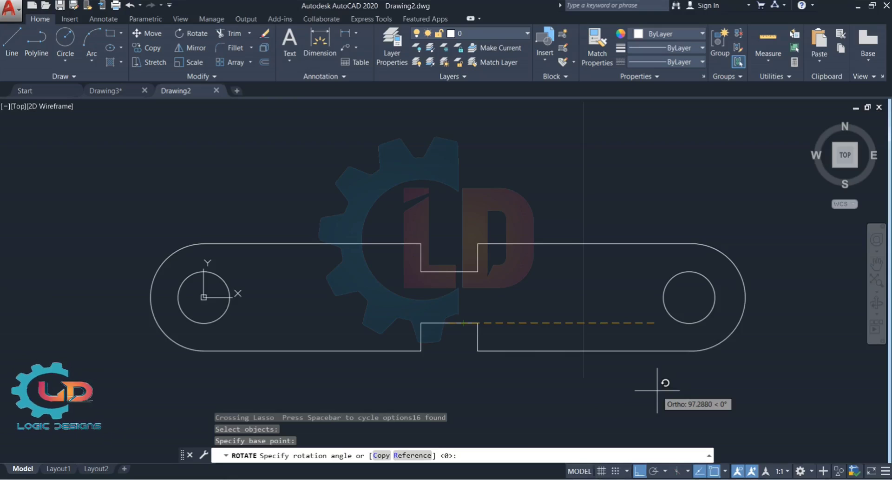
{"action": "key", "text": "F8"}
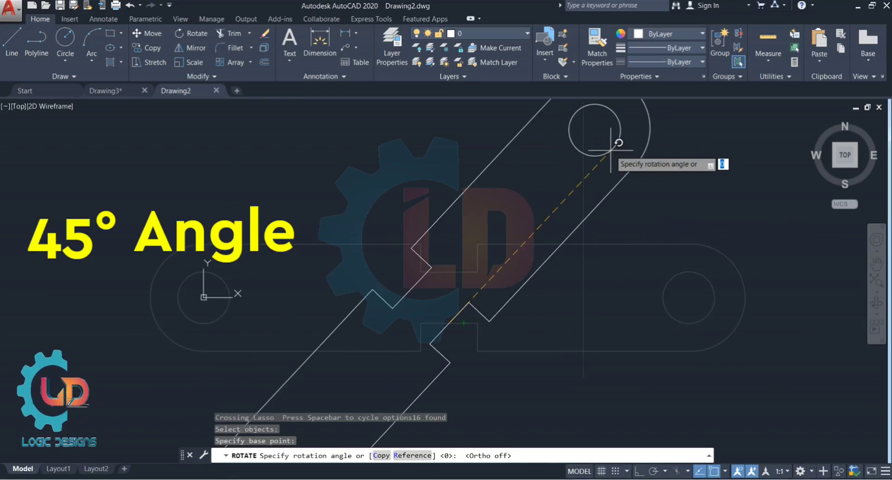
{"action": "type", "text": "45"}
{"action": "key", "text": "Return"}
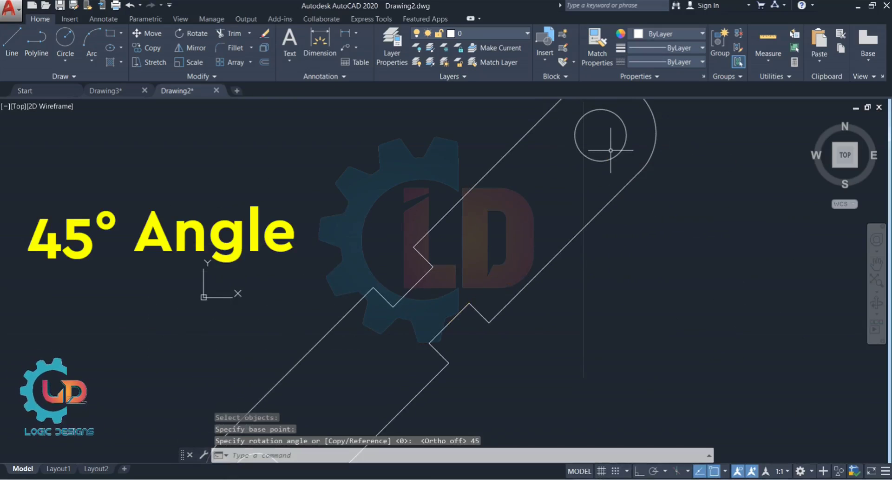
{"action": "scroll", "coordinate": [516, 309], "scroll_direction": "down", "scroll_amount": 2}
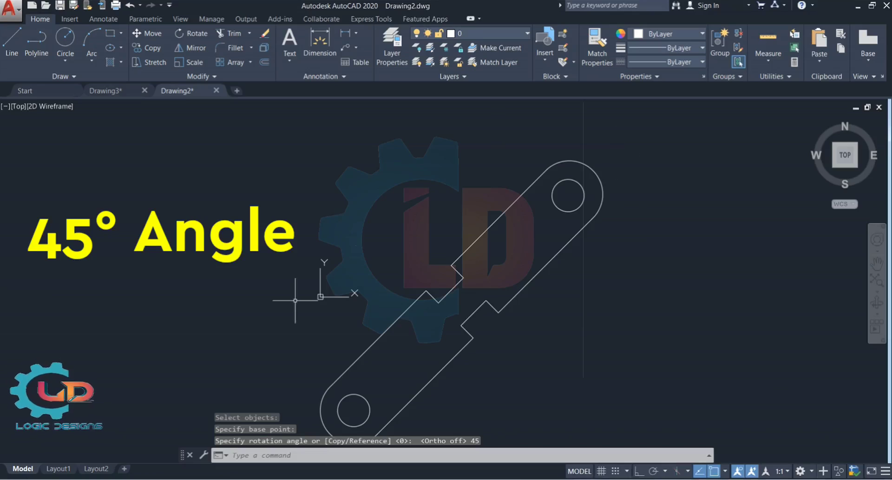
{"action": "scroll", "coordinate": [512, 348], "scroll_direction": "down", "scroll_amount": 1}
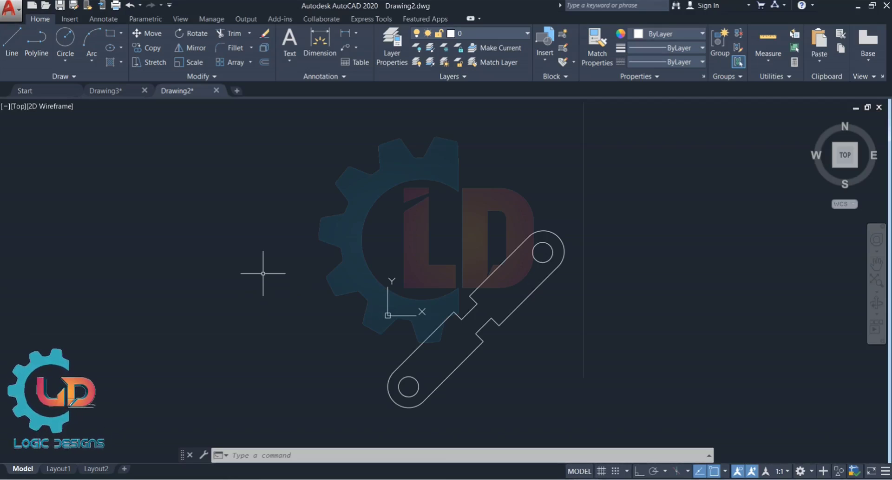
Step: Undo the 45-degree rotation of the link
{"action": "key", "text": "ctrl+z"}
{"action": "key", "text": "ctrl+z"}
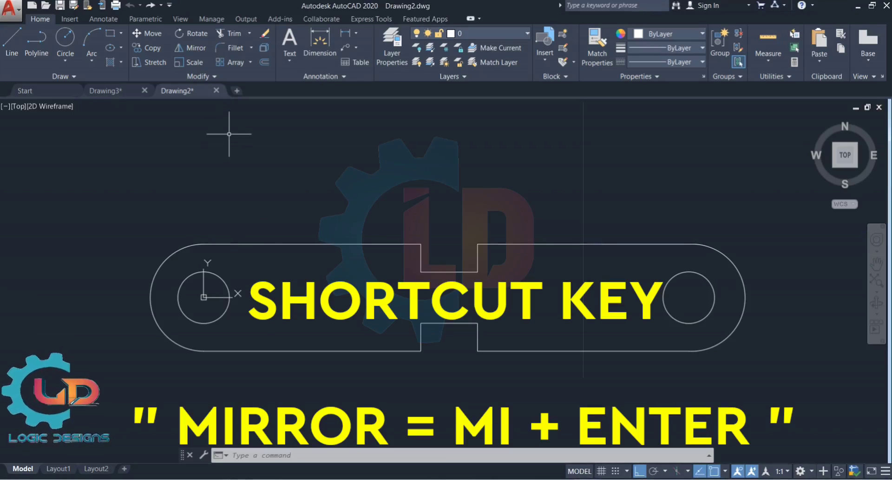
{"action": "left_click", "coordinate": [238, 455]}
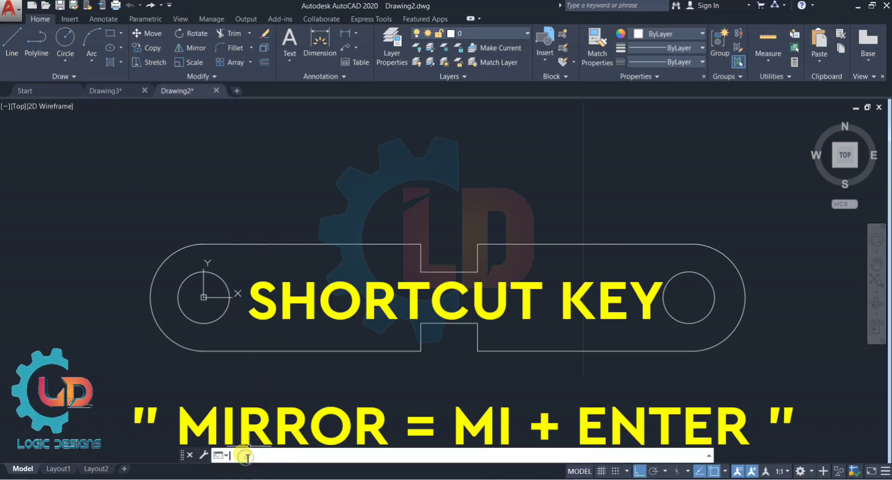
{"action": "type", "text": "mi"}
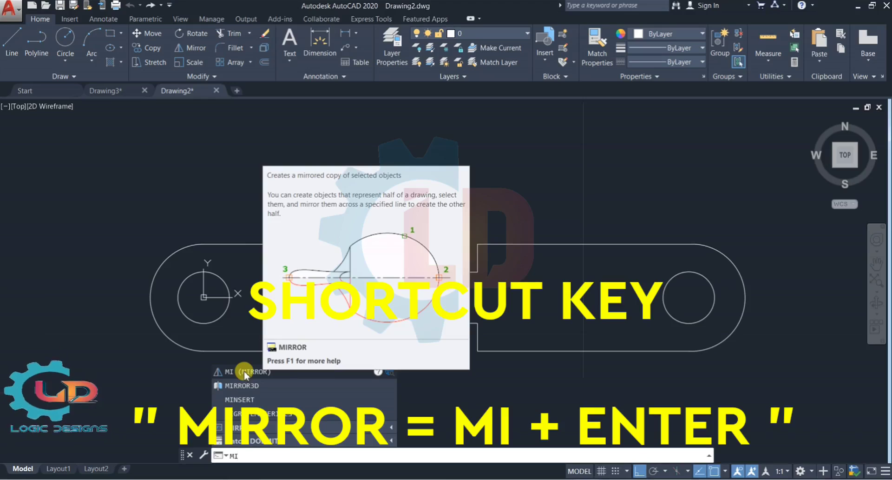
{"action": "key", "text": "Escape"}
{"action": "key", "text": "Escape"}
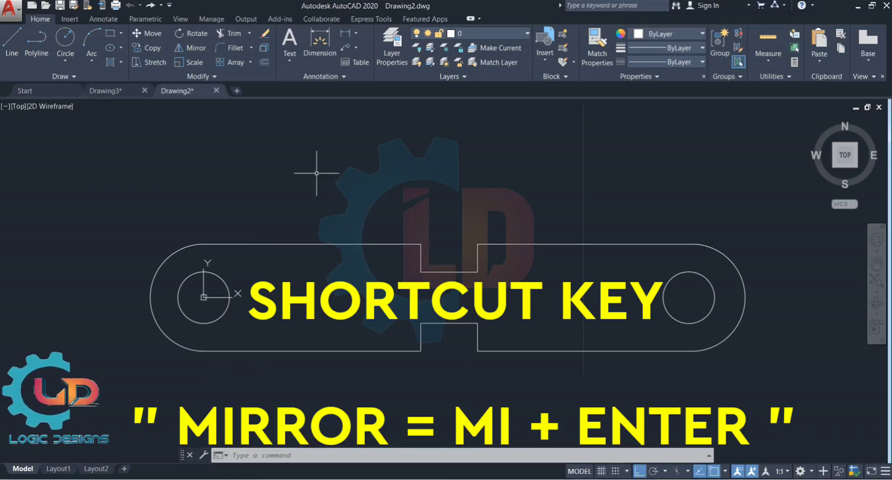
{"action": "type", "text": "MI"}
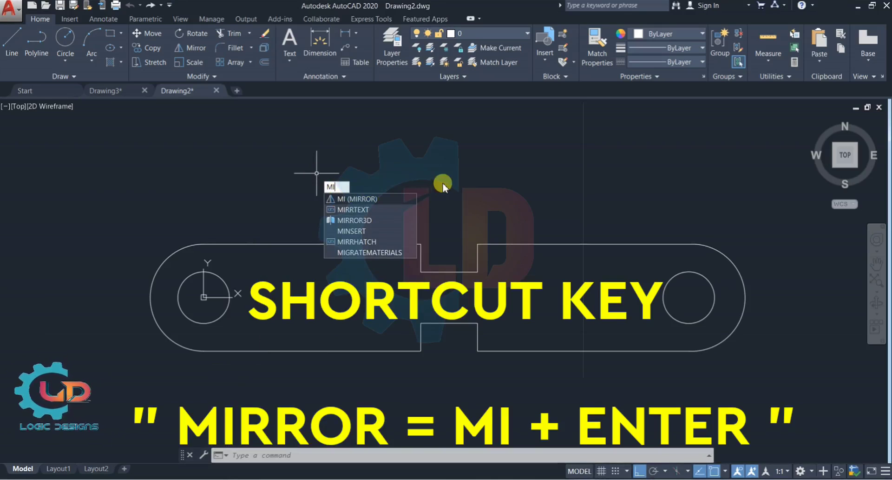
{"action": "key", "text": "Escape"}
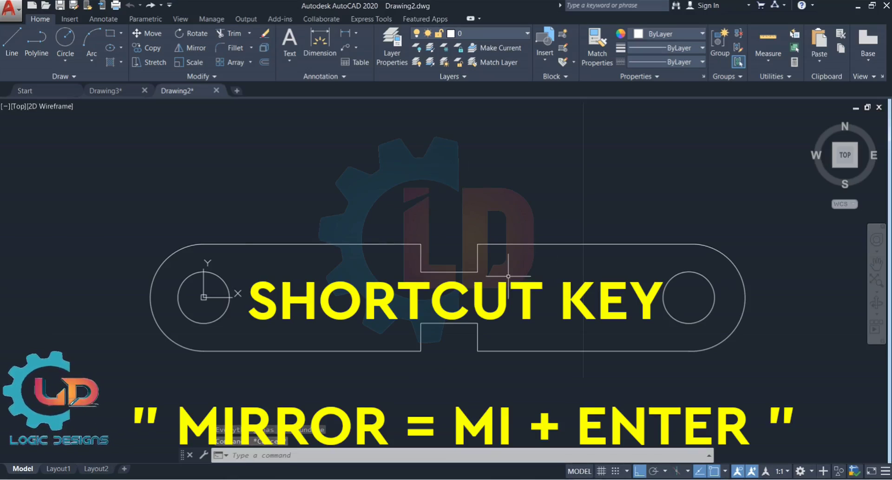
Step: Erase the right half of the link, including its outline, end arc, hole and the right side edges of both notches
{"action": "left_click", "coordinate": [444, 239]}
{"action": "left_click", "coordinate": [748, 374]}
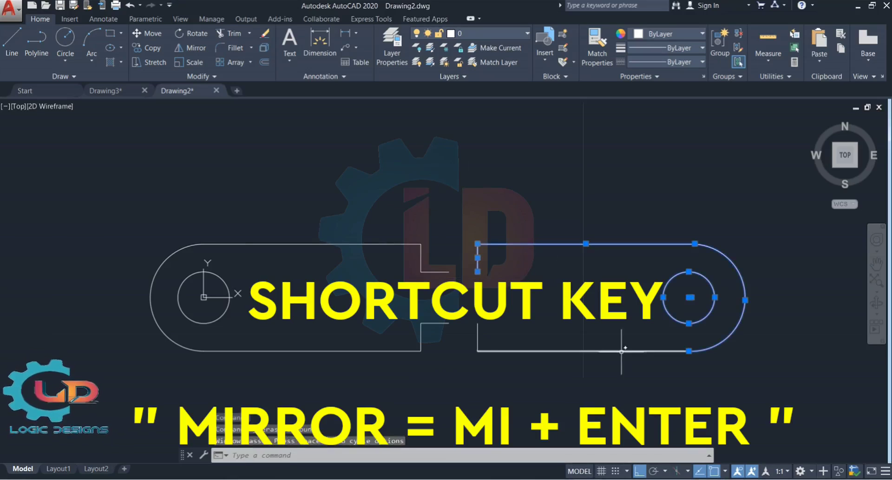
{"action": "left_click", "coordinate": [476, 337]}
{"action": "key", "text": "Delete"}
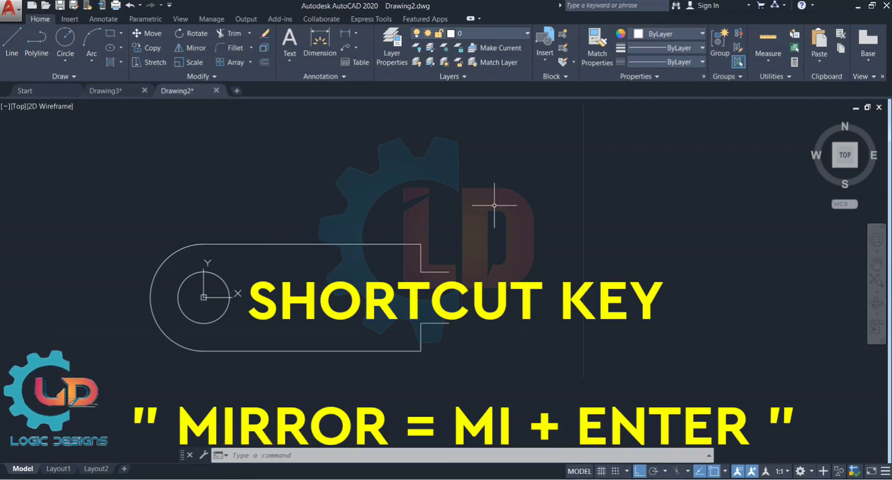
Step: Draw a vertical line upward from the free right end of the upper notch's horizontal edge, with Ortho on
{"action": "type", "text": "l"}
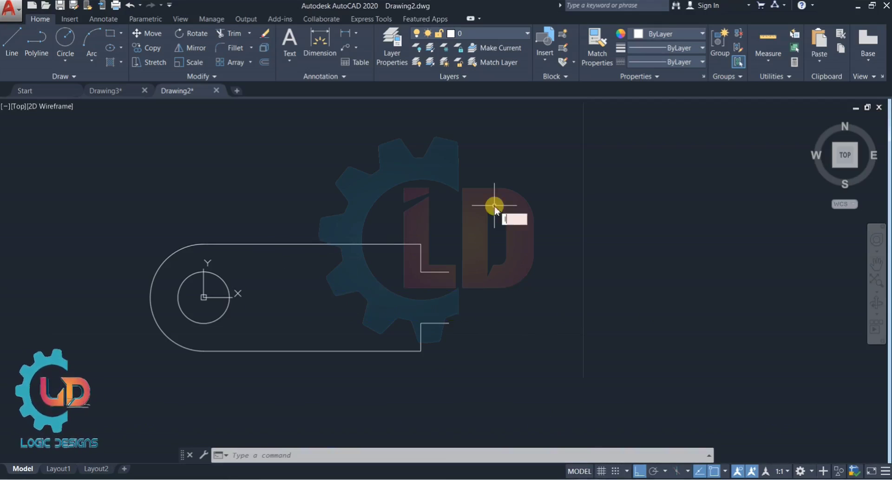
{"action": "key", "text": "Return"}
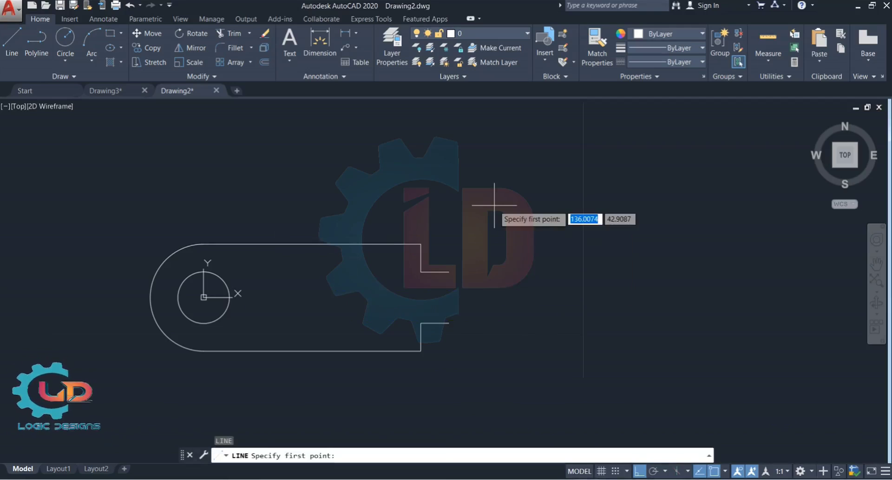
{"action": "left_click", "coordinate": [449, 272]}
{"action": "left_click", "coordinate": [445, 143]}
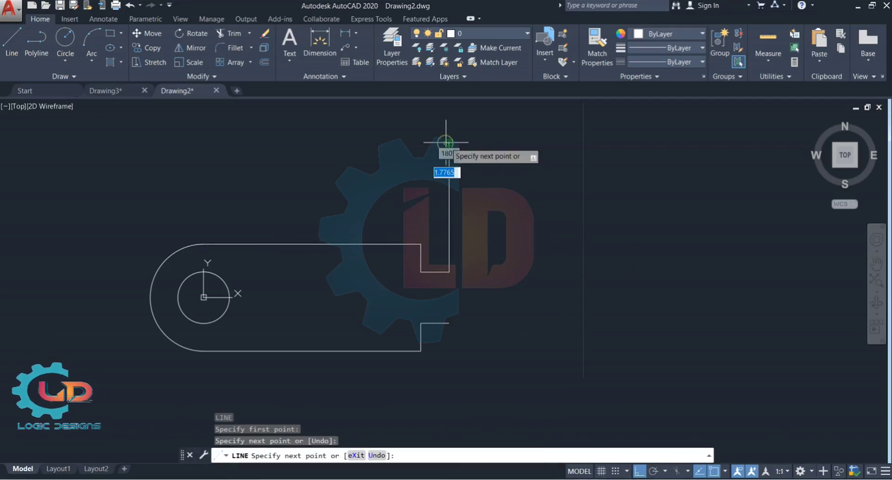
{"action": "key", "text": "Escape"}
Step: Set the vertical line's colour to yellow (248,215,49)
{"action": "left_click", "coordinate": [450, 222]}
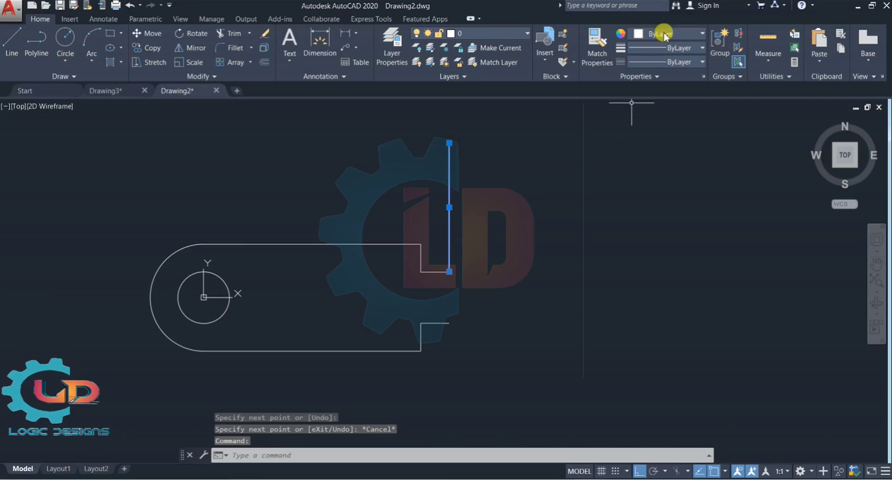
{"action": "left_click", "coordinate": [639, 34]}
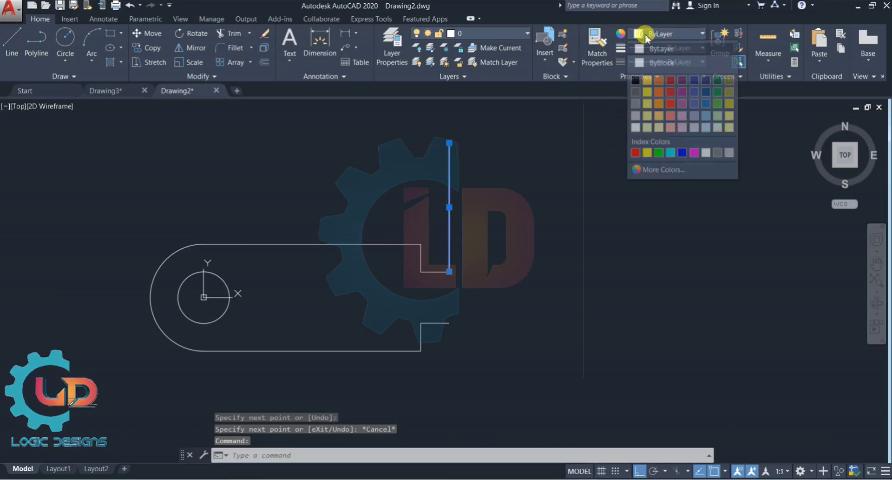
{"action": "left_click", "coordinate": [647, 80]}
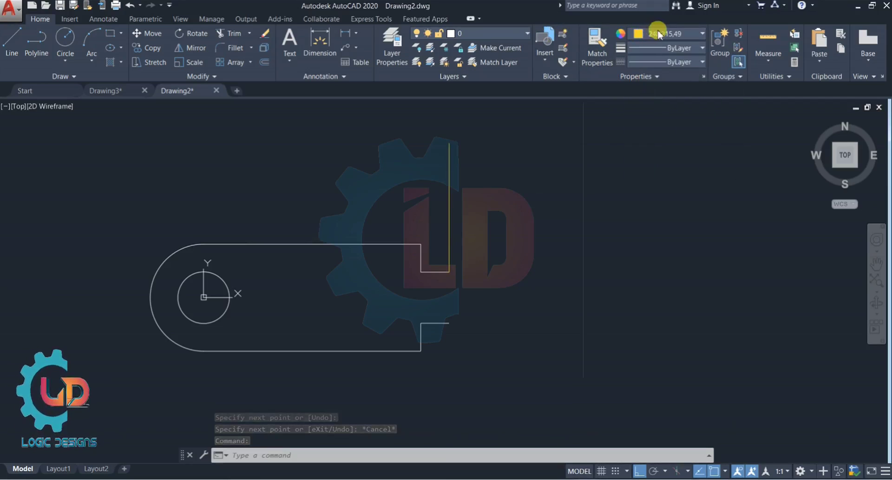
{"action": "left_click", "coordinate": [674, 33]}
{"action": "left_click", "coordinate": [675, 33]}
{"action": "left_click", "coordinate": [671, 48]}
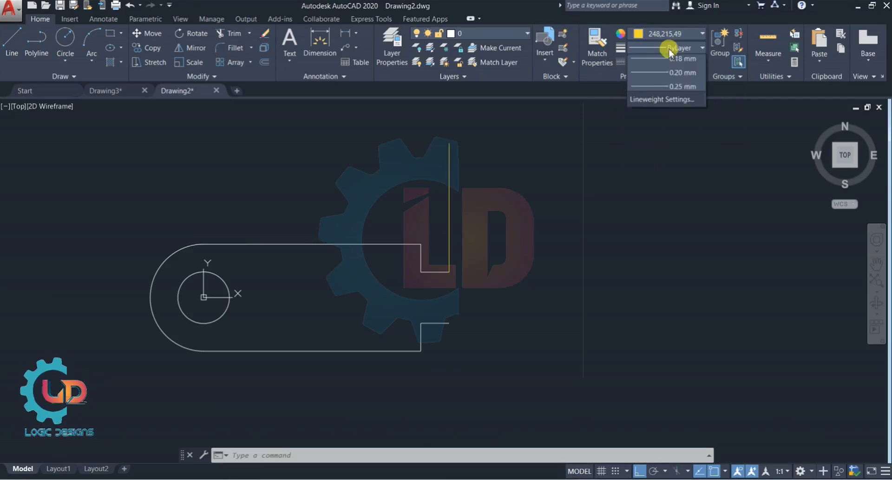
{"action": "left_click", "coordinate": [669, 61]}
{"action": "left_click", "coordinate": [669, 62]}
{"action": "left_click", "coordinate": [635, 122]}
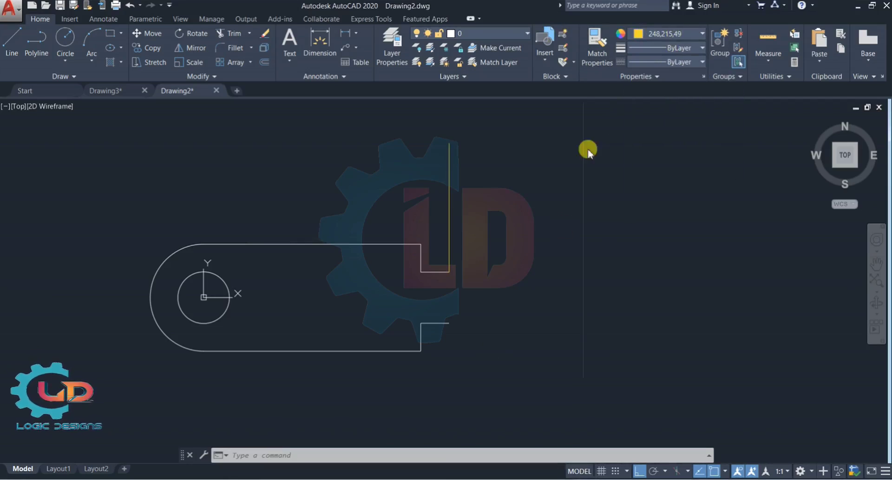
Step: Set CENTER2 as the current linetype and apply it to the yellow vertical line
{"action": "left_click", "coordinate": [653, 61]}
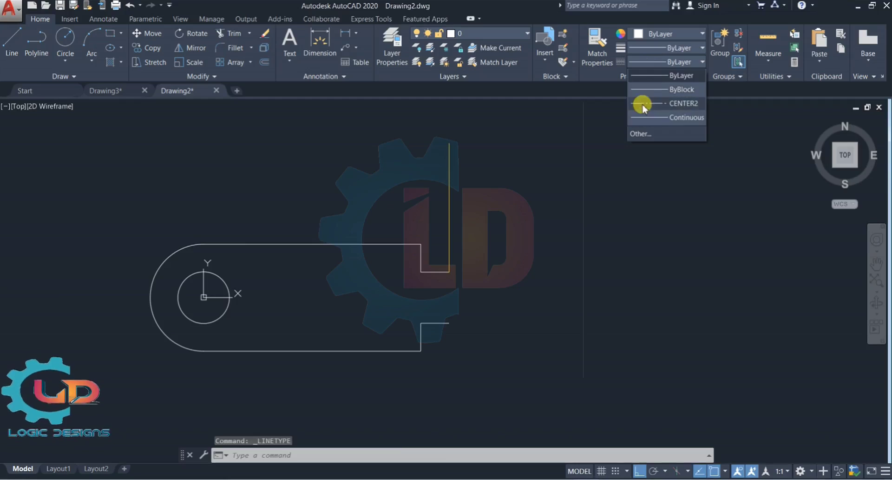
{"action": "left_click", "coordinate": [641, 104]}
{"action": "left_click", "coordinate": [449, 198]}
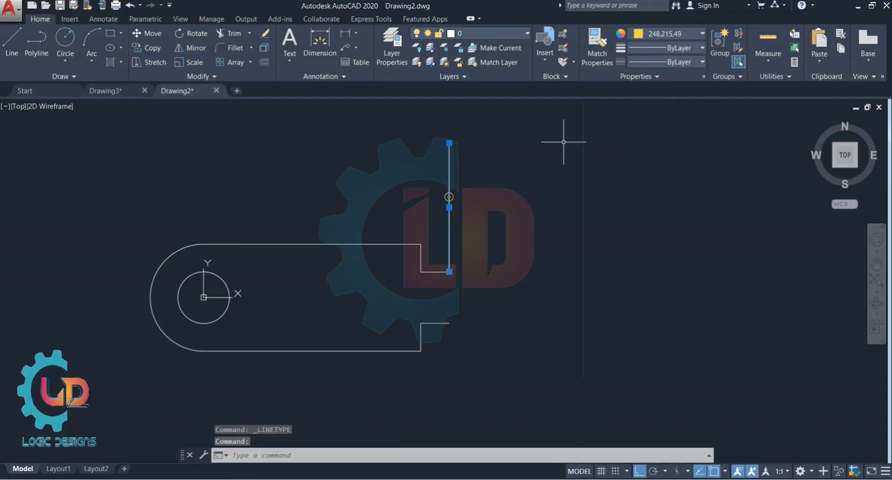
{"action": "left_click", "coordinate": [675, 61]}
{"action": "left_click", "coordinate": [647, 105]}
{"action": "key", "text": "Escape"}
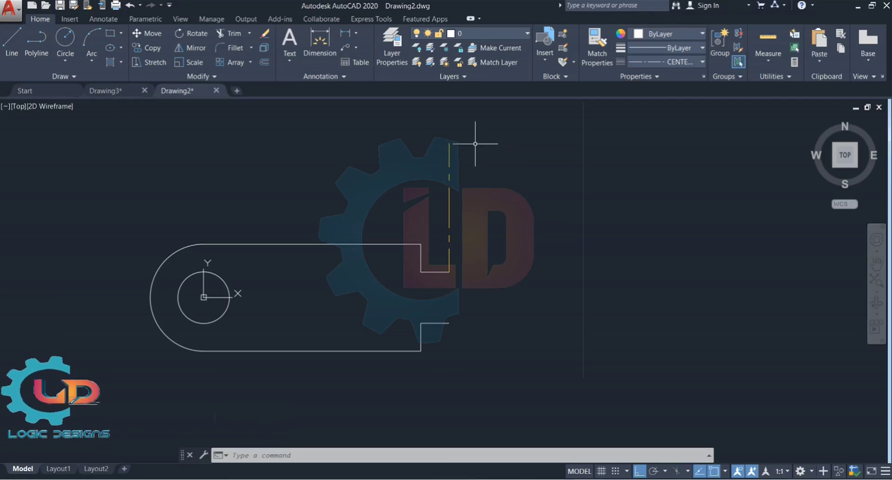
Step: Mirror the link's left half with both horizontal notch edges across the yellow vertical centre line, keeping the source objects
{"action": "left_click", "coordinate": [195, 48]}
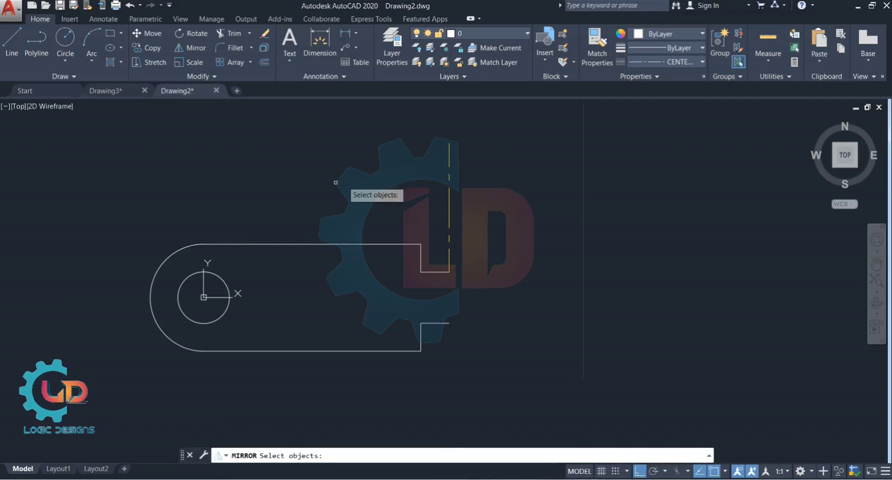
{"action": "key", "text": "Escape"}
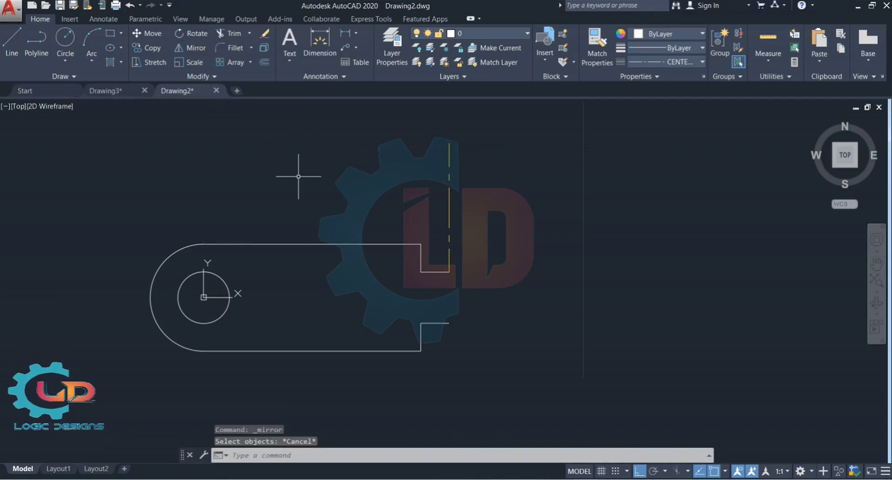
{"action": "type", "text": "mi"}
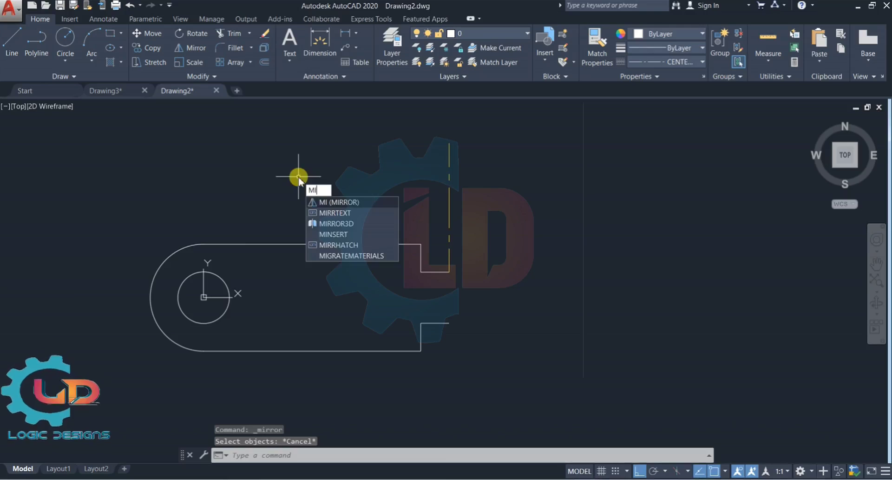
{"action": "key", "text": "Return"}
{"action": "mouse_move", "coordinate": [83, 192]}
{"action": "left_mouse_down"}
{"action": "mouse_move", "coordinate": [81, 229]}
{"action": "mouse_move", "coordinate": [239, 424]}
{"action": "mouse_move", "coordinate": [429, 396]}
{"action": "mouse_move", "coordinate": [426, 228]}
{"action": "mouse_move", "coordinate": [382, 228]}
{"action": "left_mouse_up"}
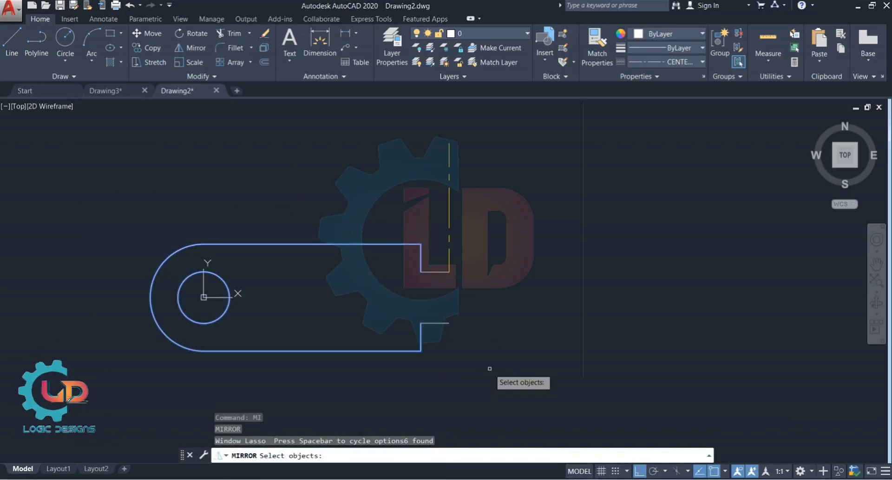
{"action": "left_click", "coordinate": [424, 324]}
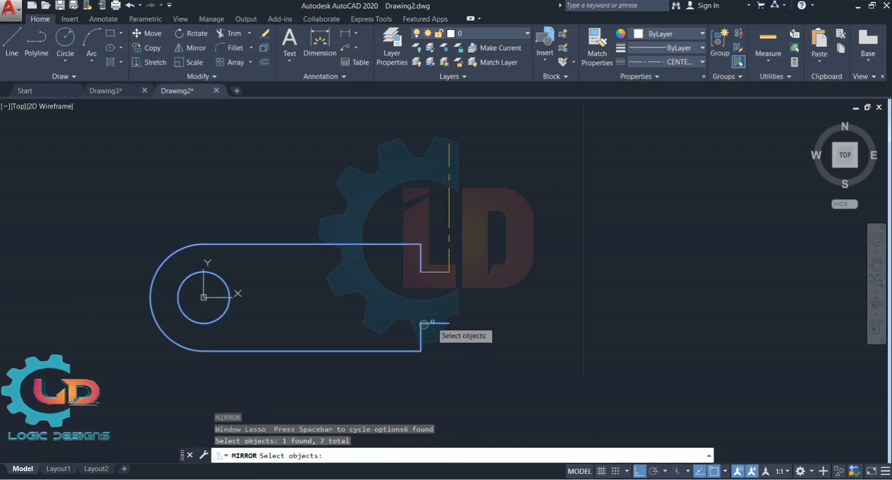
{"action": "left_click", "coordinate": [431, 270]}
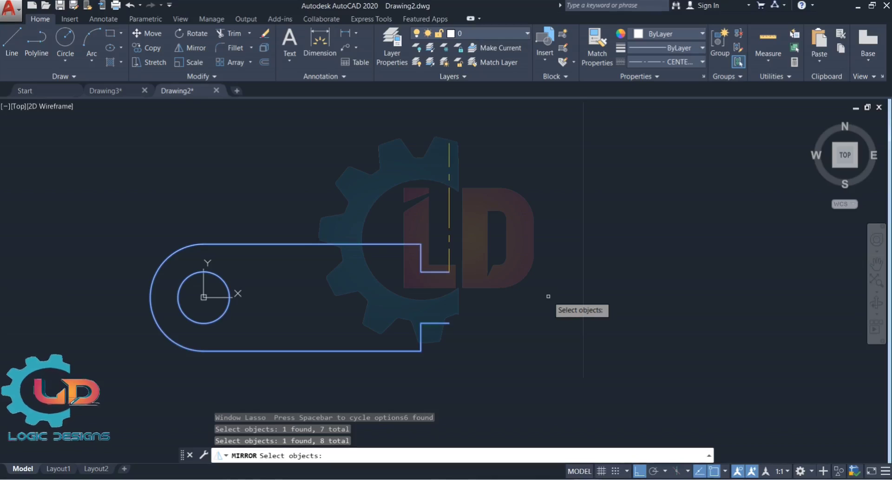
{"action": "key", "text": "Return"}
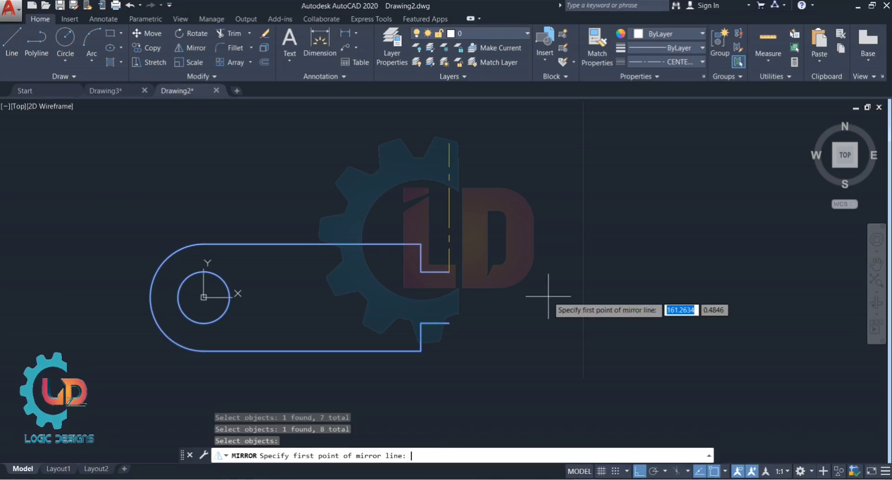
{"action": "left_click", "coordinate": [454, 143]}
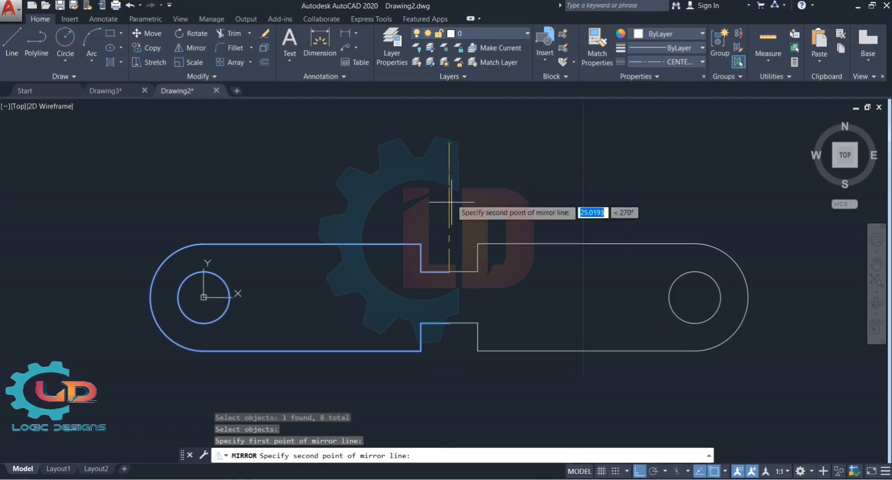
{"action": "left_click", "coordinate": [449, 271]}
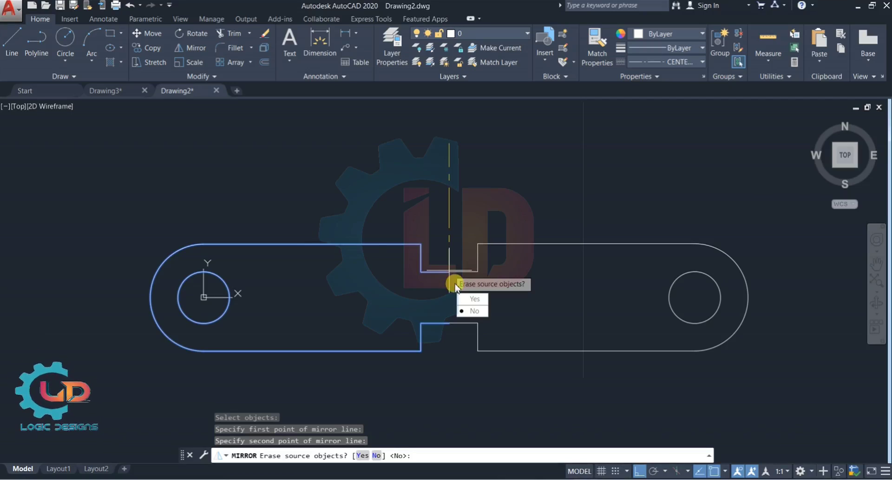
{"action": "left_click", "coordinate": [474, 311]}
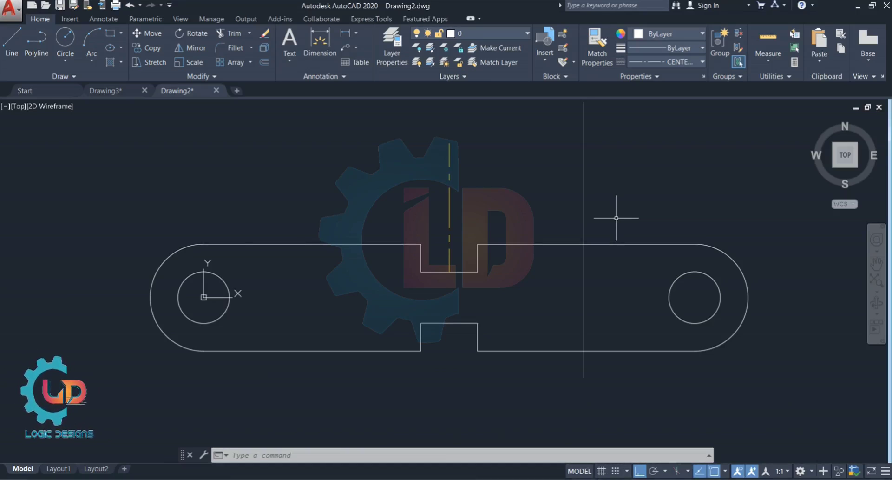
{"action": "scroll", "coordinate": [620, 207], "scroll_direction": "down", "scroll_amount": 4}
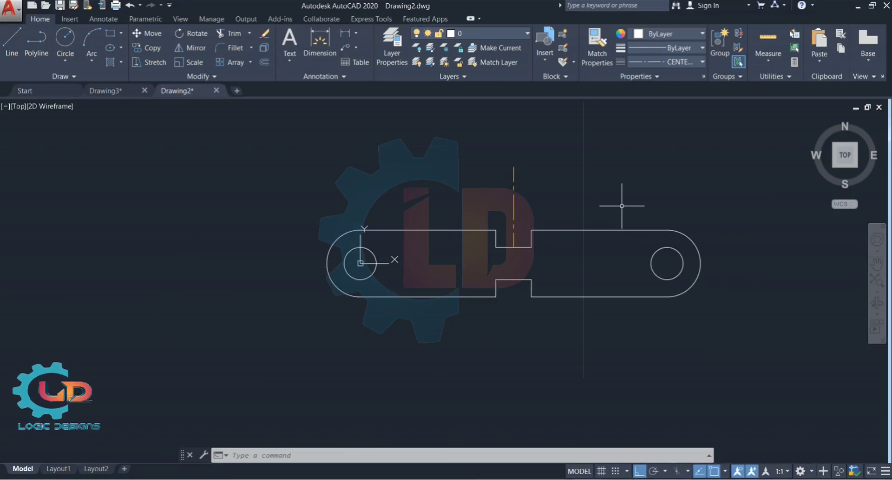
{"action": "mouse_move", "coordinate": [610, 339]}
{"action": "middle_mouse_down"}
{"action": "mouse_move", "coordinate": [573, 360]}
{"action": "mouse_move", "coordinate": [390, 414]}
{"action": "mouse_move", "coordinate": [404, 420]}
{"action": "middle_mouse_up"}
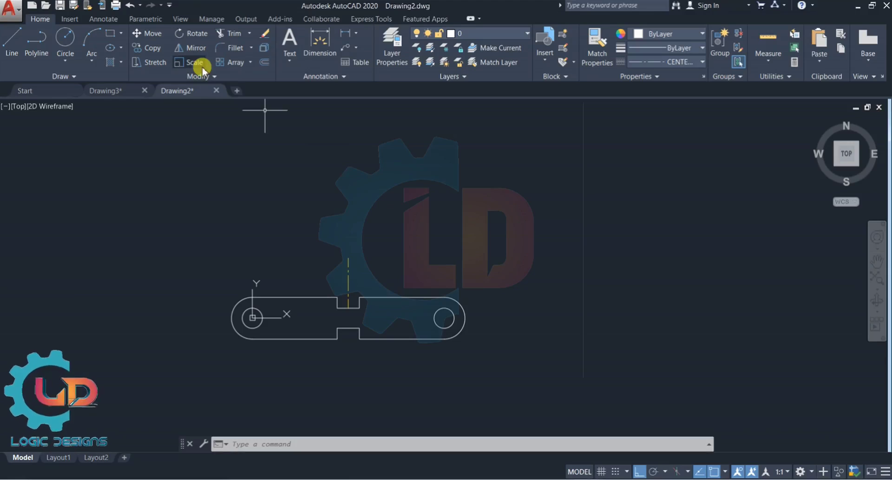